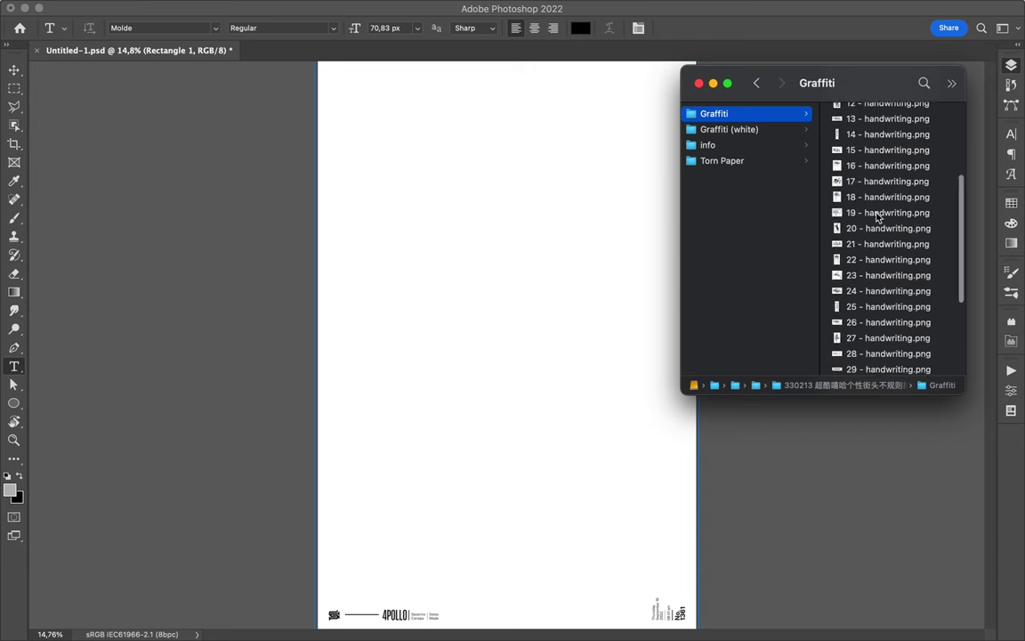
Step: Place graffiti 40 - handwriting on the poster, widen it, and move it up and right
mouse_move(744, 360)
left_mouse_down()
mouse_move(574, 341)
mouse_move(602, 345)
left_mouse_up()
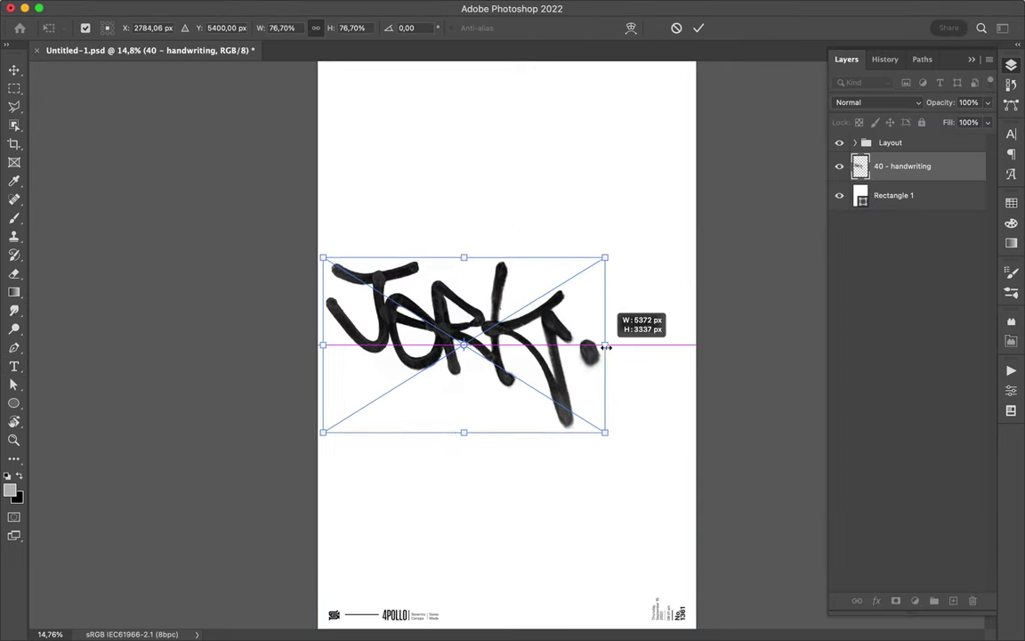
key("Return")
key("t")
left_click(622, 297)
key("Escape")
key("v")
left_click_drag(525, 333, 537, 271)
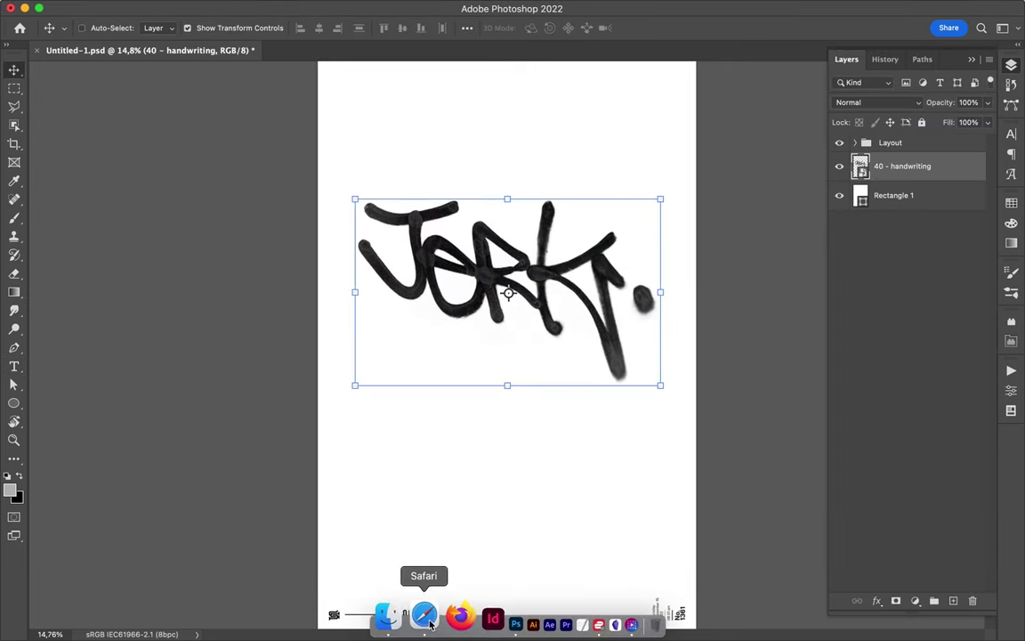
Step: Place graffiti 38 and 39 together and move 38 to the top right
left_click(426, 549)
left_click(755, 343, "shift")
mouse_move(754, 340)
left_mouse_down()
mouse_move(511, 382)
mouse_move(496, 160)
left_mouse_up()
key("Return")
left_click_drag(504, 369, 540, 227)
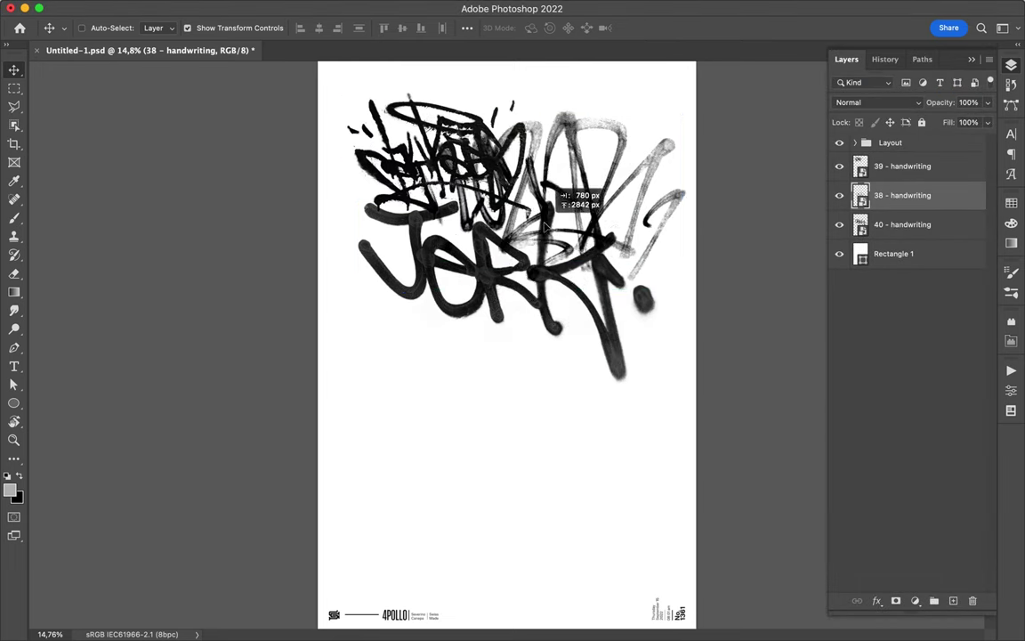
Step: Select the 13 - Tear paper image in the Torn Paper folder
key("super+Tab")
left_click(776, 161)
left_click(717, 302)
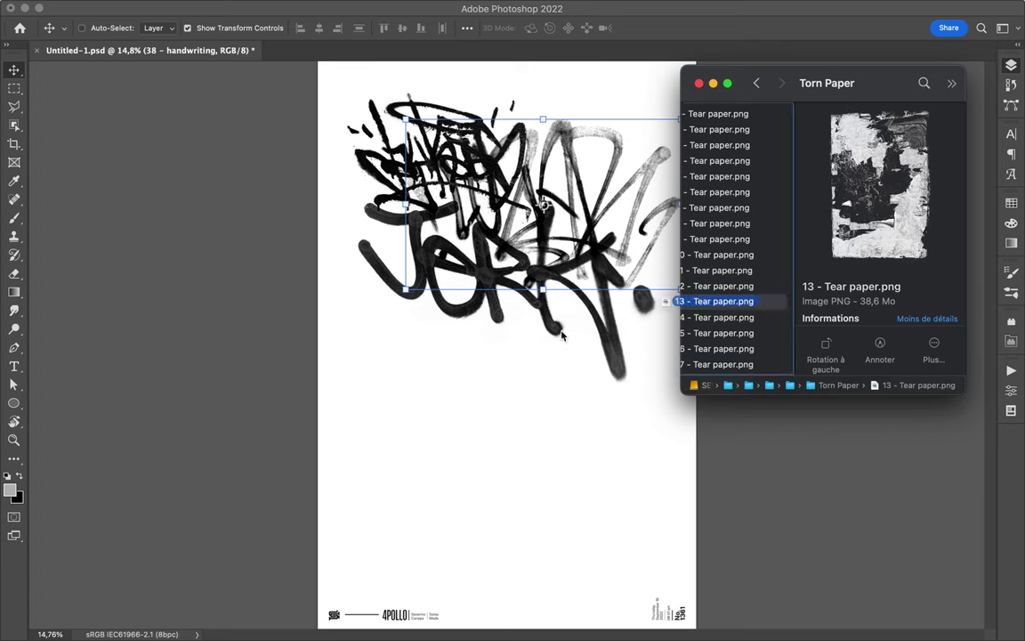
Step: Place 13 - Tear paper over the poster's centre
left_click_drag(721, 302, 548, 356)
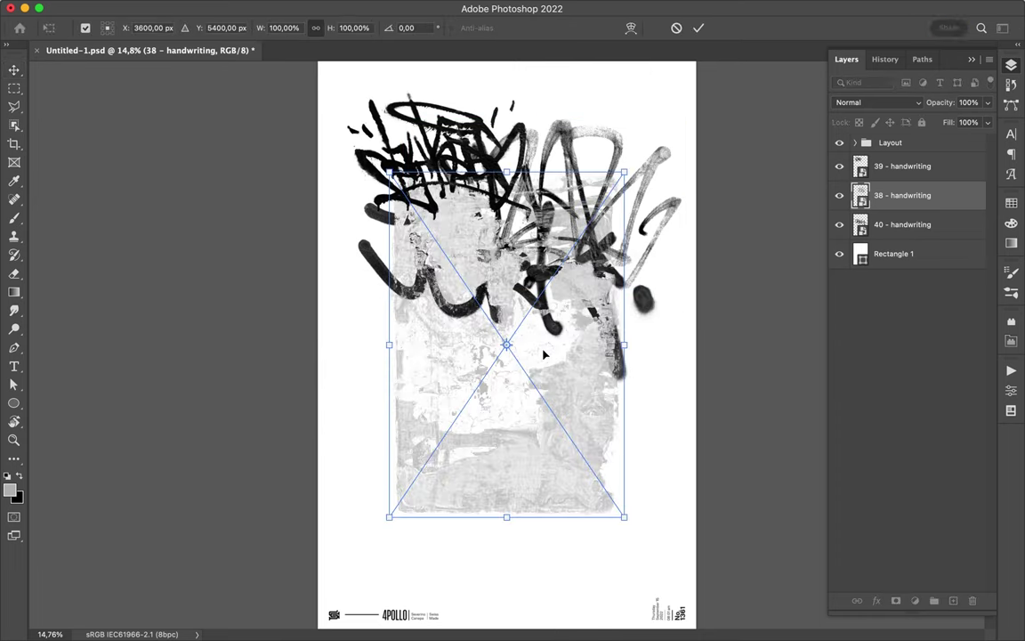
key("Return")
left_click(402, 613)
Step: Pick the first image in 01 - Sculptures and drag the sculpture head onto the poster
scroll(719, 195, "left", 3)
left_click(719, 195)
left_click(806, 110)
left_click(887, 114)
key("Down")
key("Up")
scroll(886, 258, "down", 3)
left_click_drag(732, 116, 585, 337)
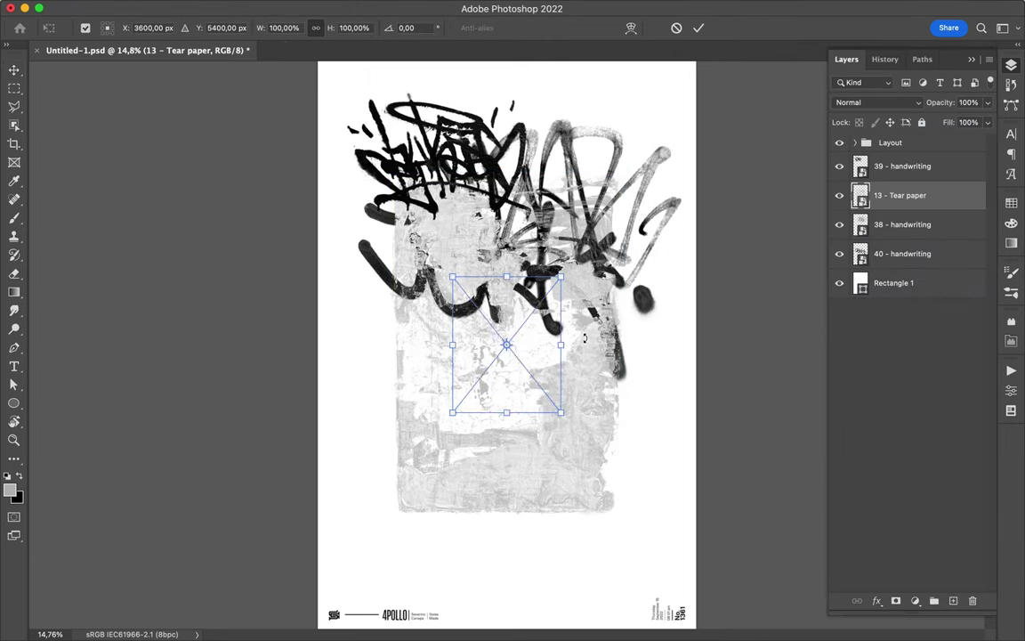
Step: Enlarge the sculpture head to 173%, set it left of centre, and layer it beneath the torn paper and graffiti
left_click_drag(560, 345, 613, 348)
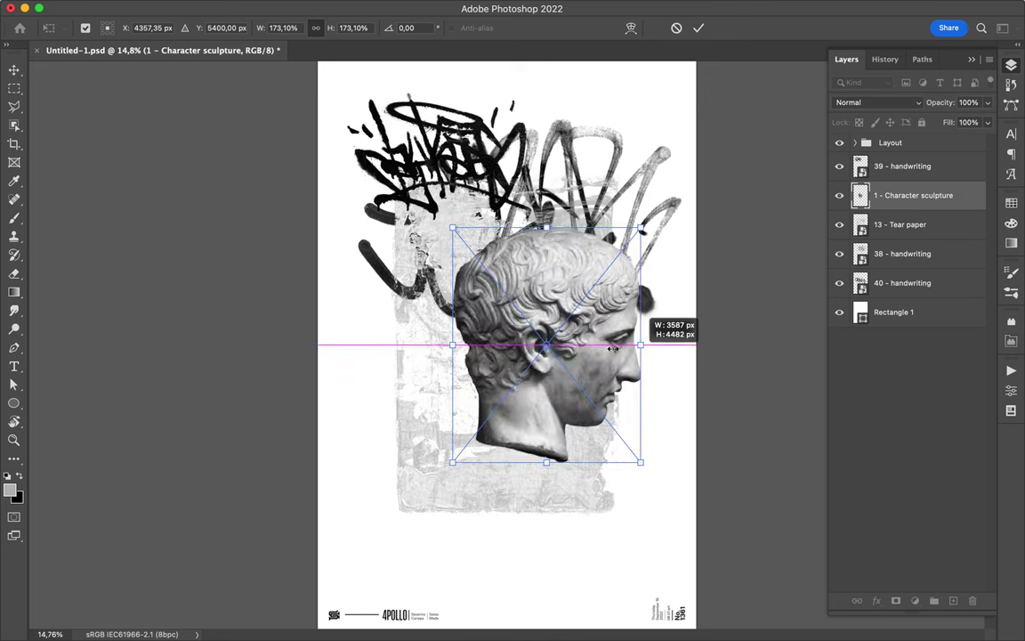
key("Return")
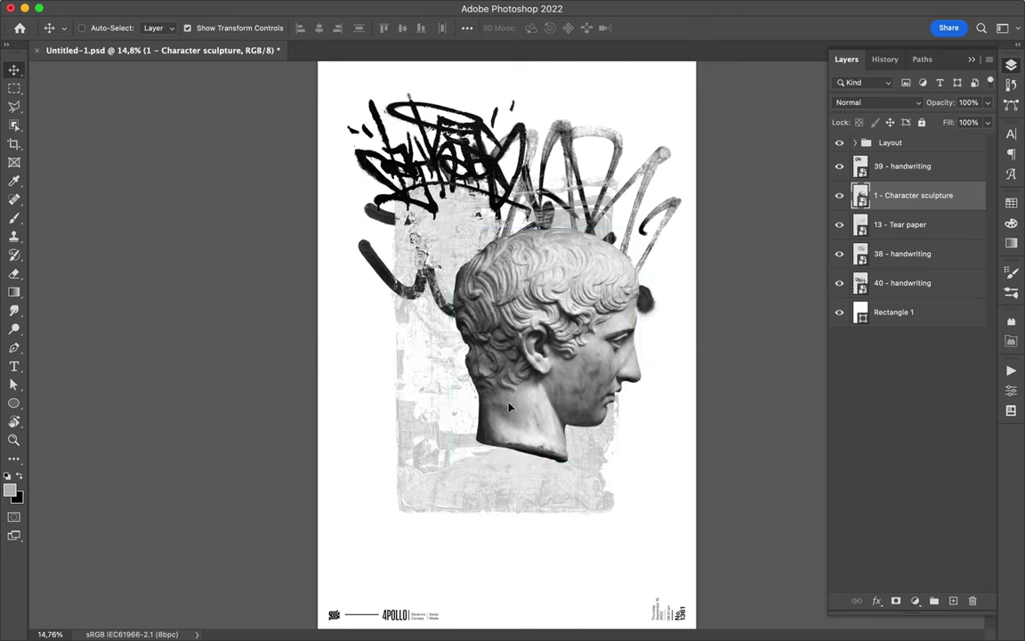
left_click_drag(509, 408, 396, 467)
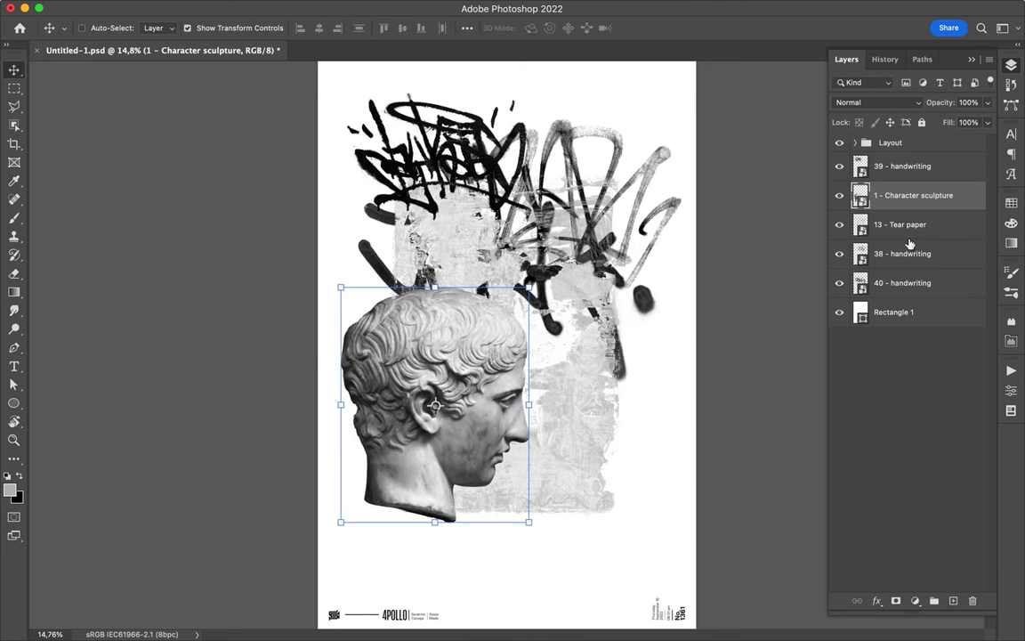
left_click_drag(909, 195, 910, 237)
left_click_drag(449, 347, 454, 321)
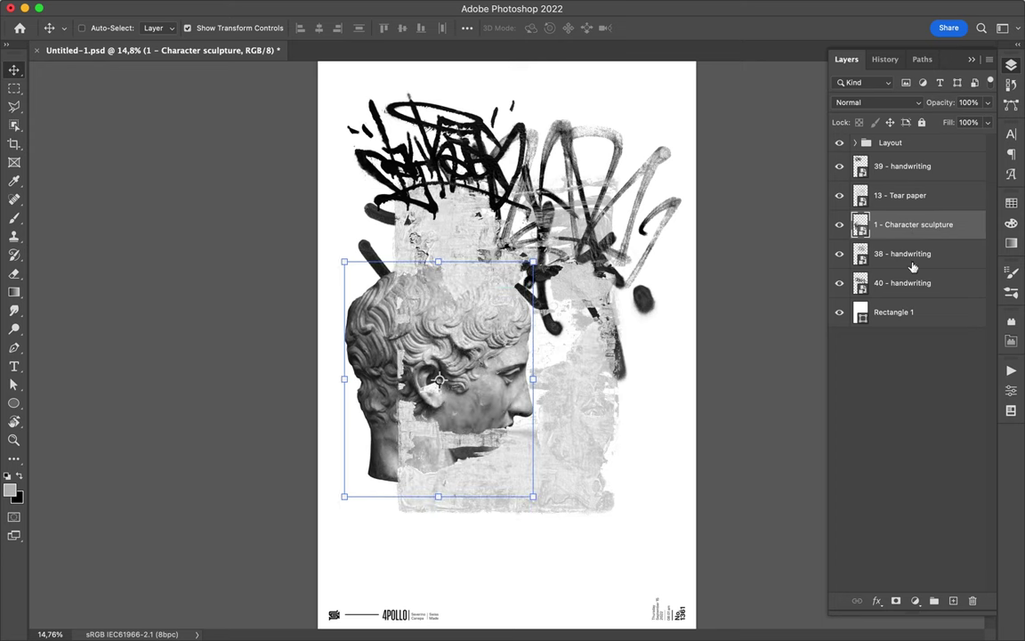
left_click_drag(915, 224, 908, 293)
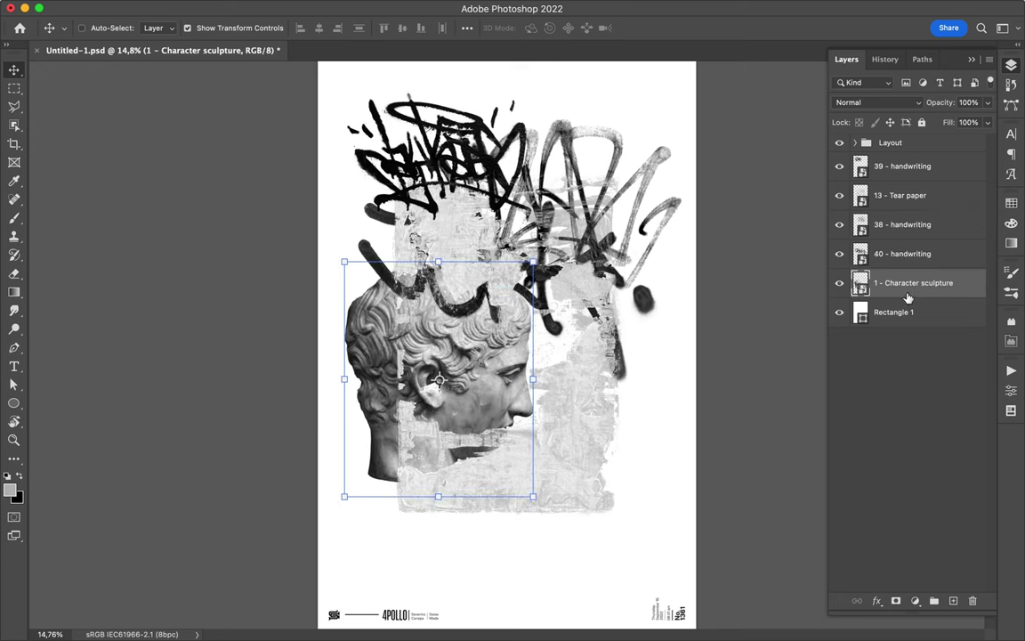
left_click_drag(520, 364, 531, 349)
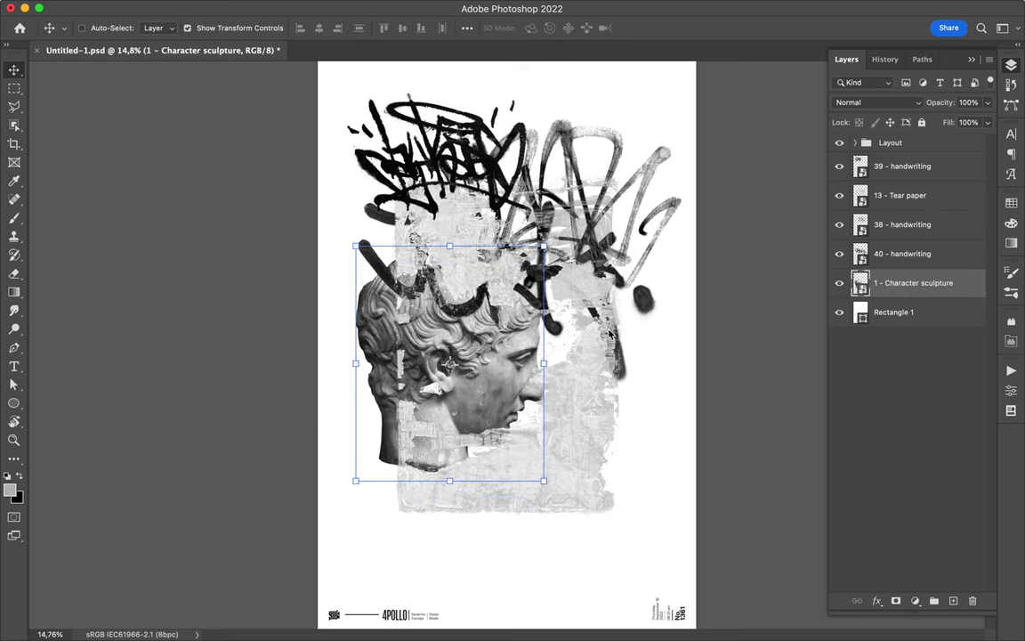
Step: Browse the Update #01 objects images and select 43 - objects.png and 44 - objects.png
left_click(378, 616)
left_click(725, 129)
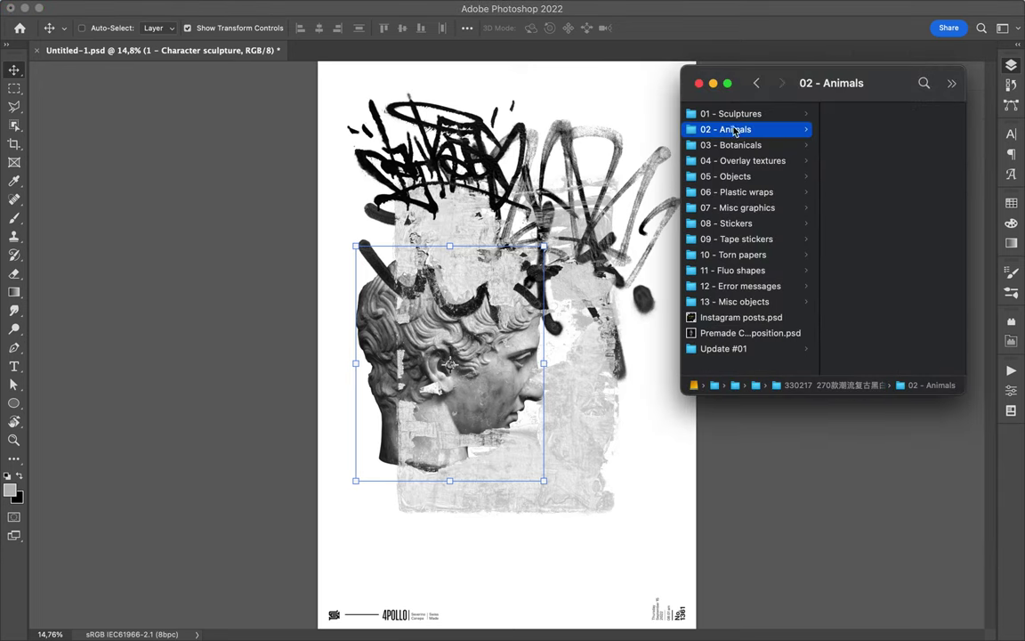
left_click(878, 359)
scroll(801, 347, "left", 3)
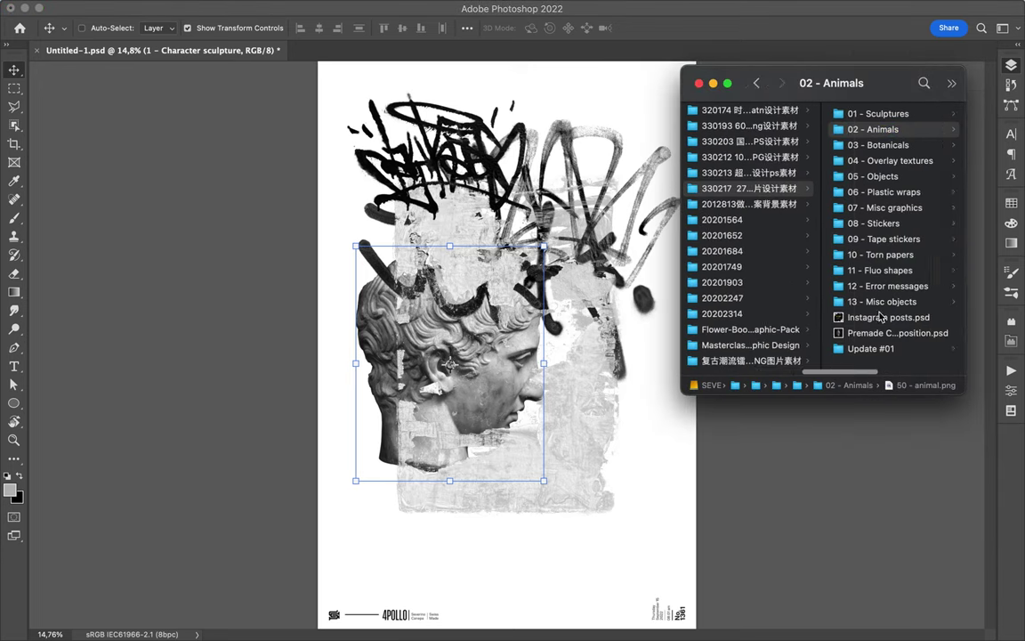
left_click(763, 349)
left_click(858, 359)
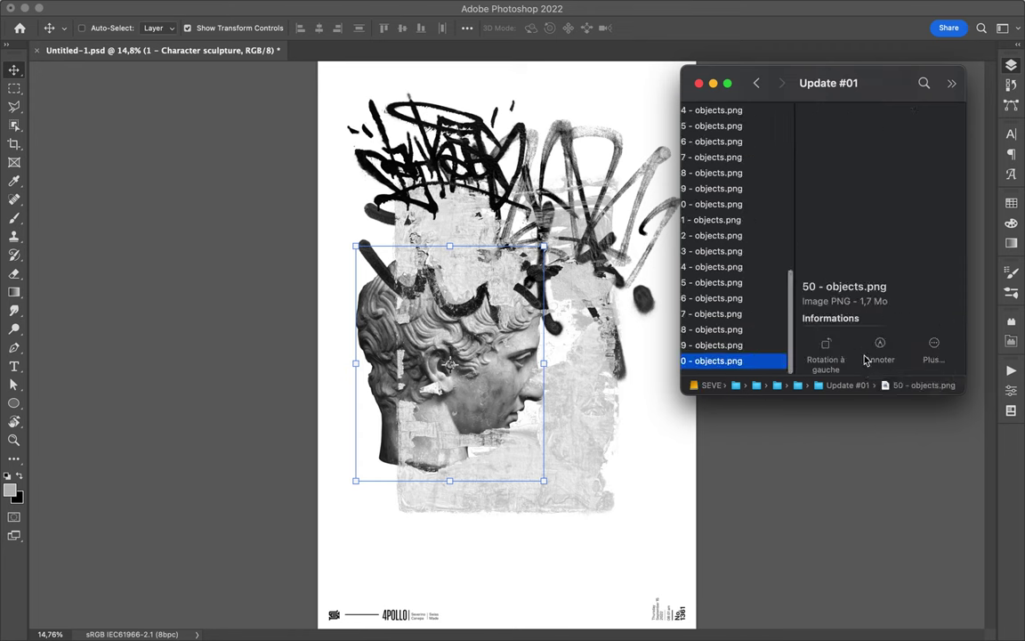
key("Up")
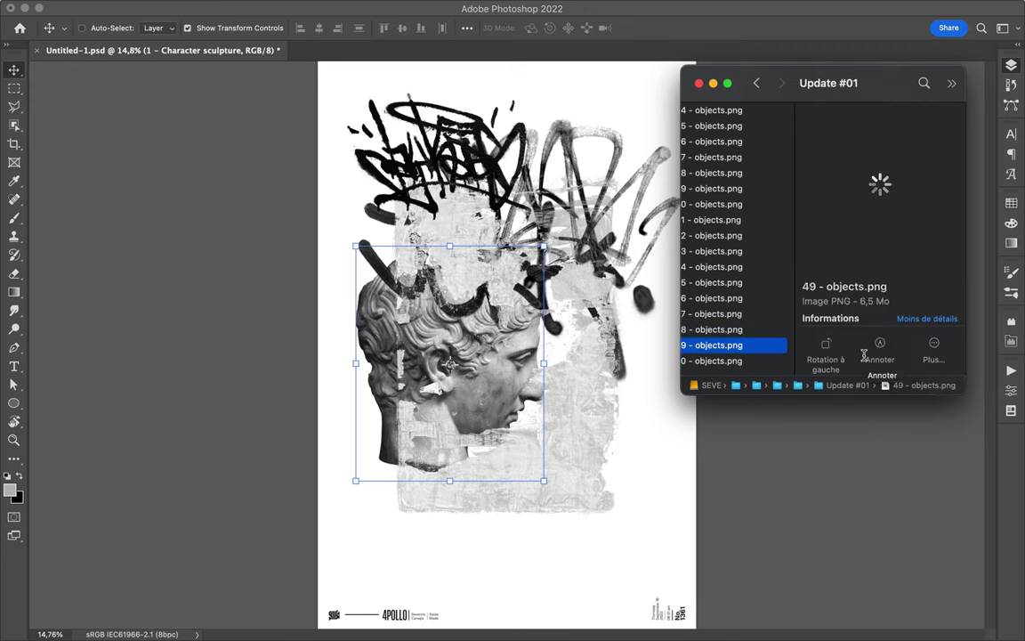
key("Up")
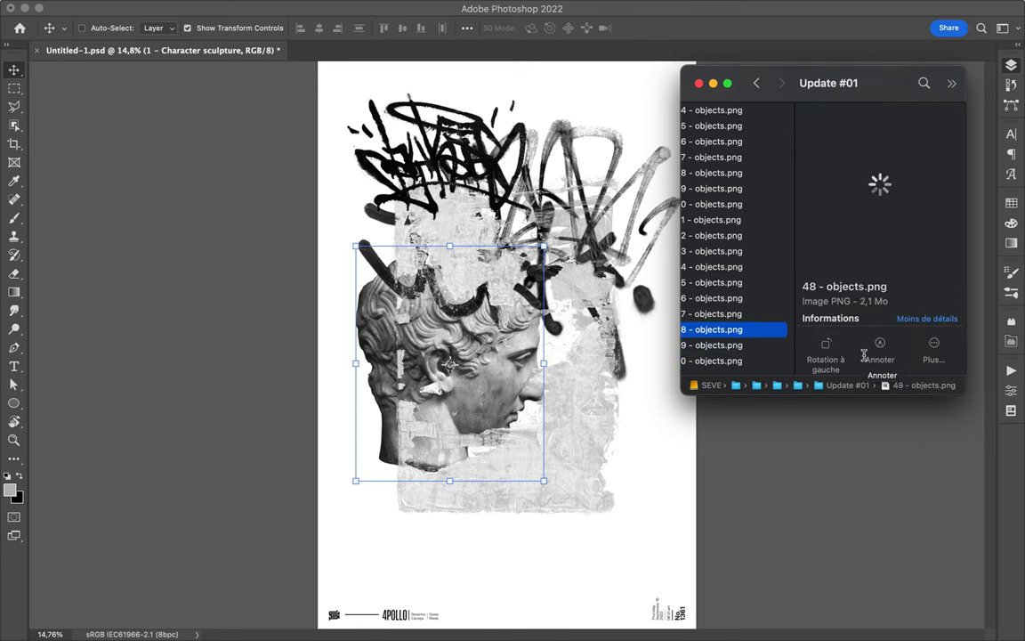
key("Up")
key("Up")
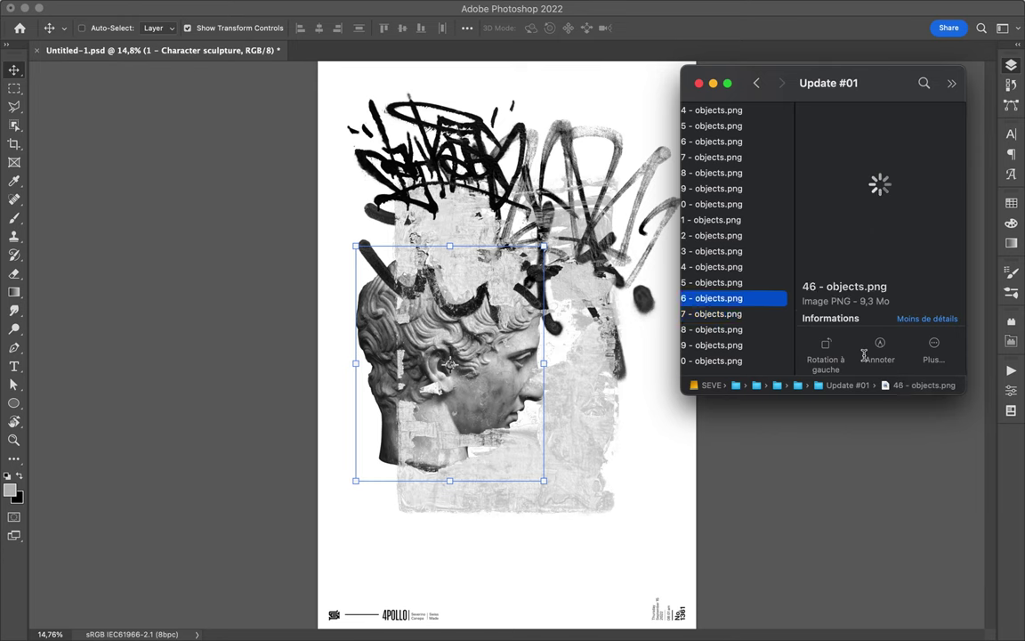
key("Up")
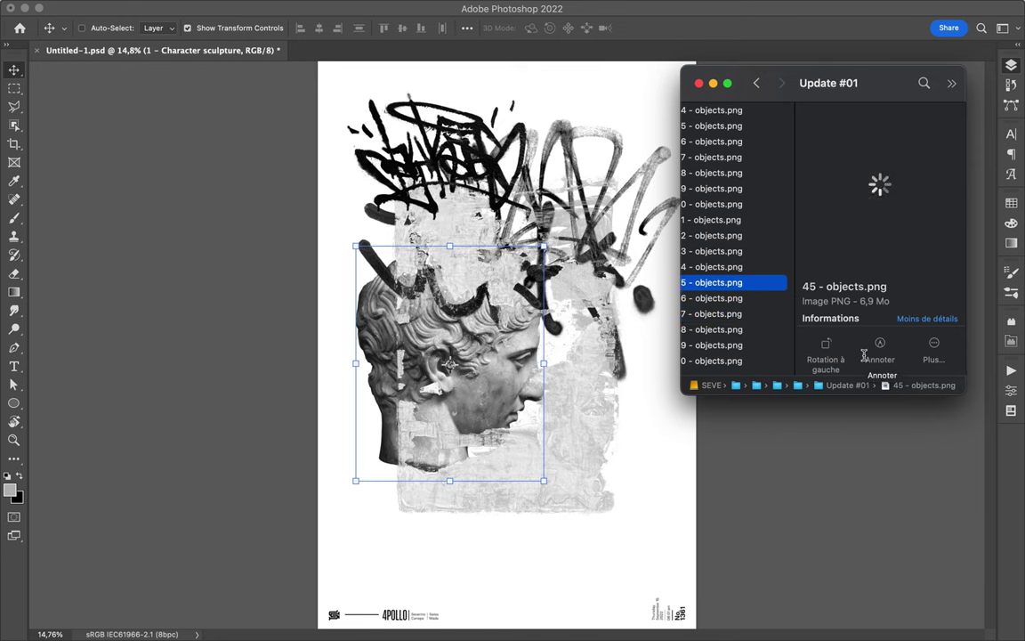
key("Up")
key("Up")
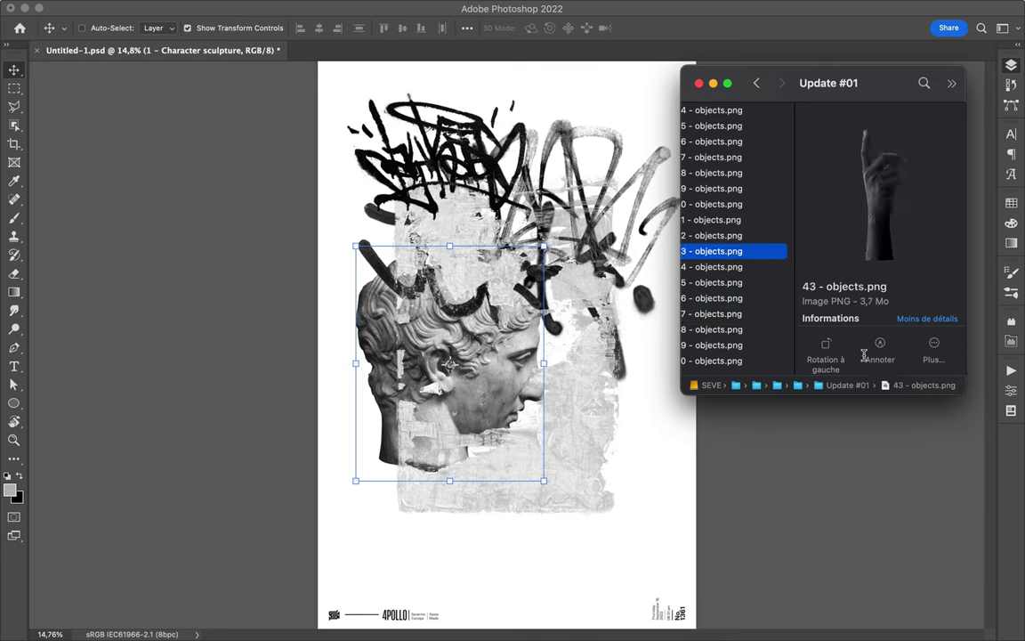
left_click(737, 267, "shift")
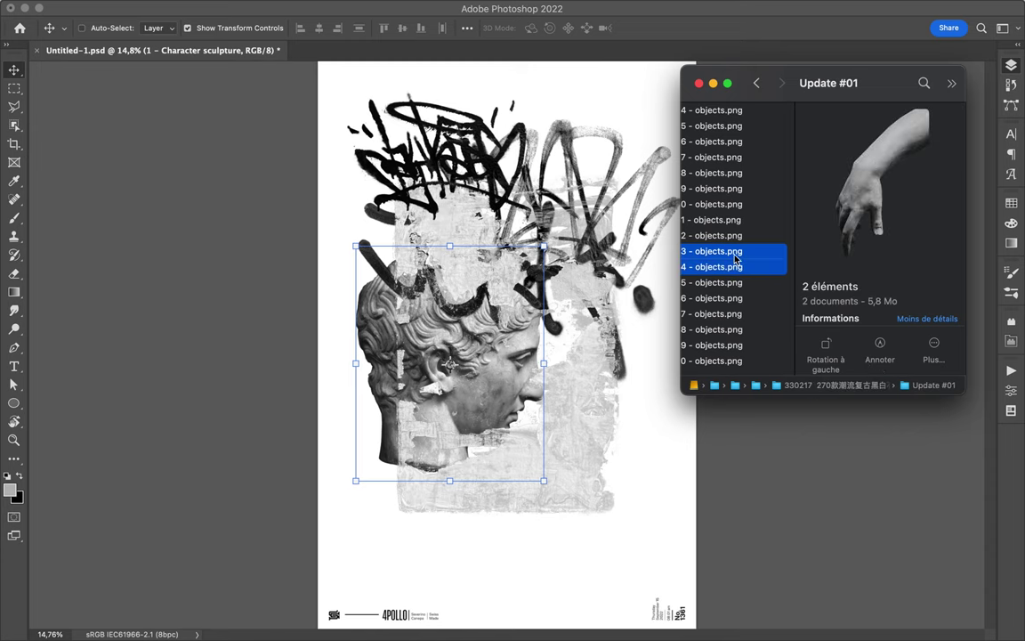
Step: Place the two hand images on the poster and scale each down
key("super+Tab")
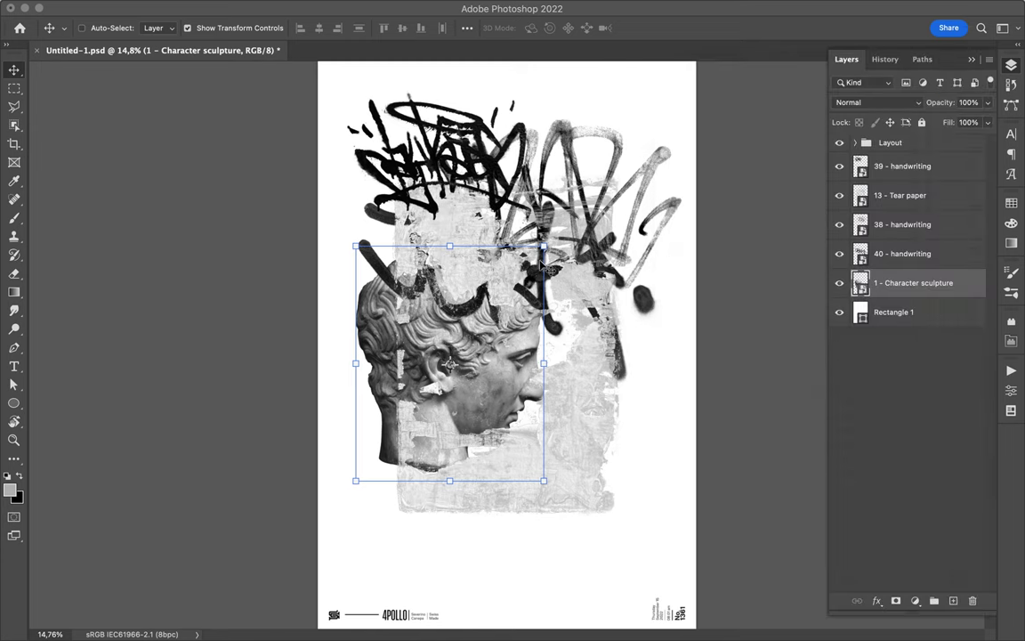
left_click_drag(541, 264, 541, 263)
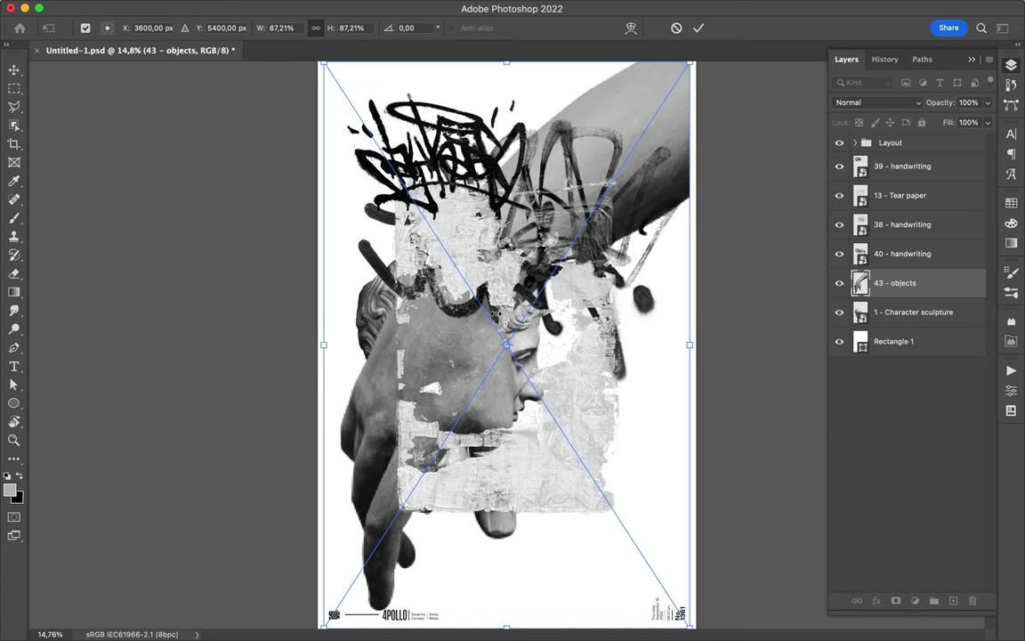
left_click_drag(323, 345, 586, 344)
key("Return")
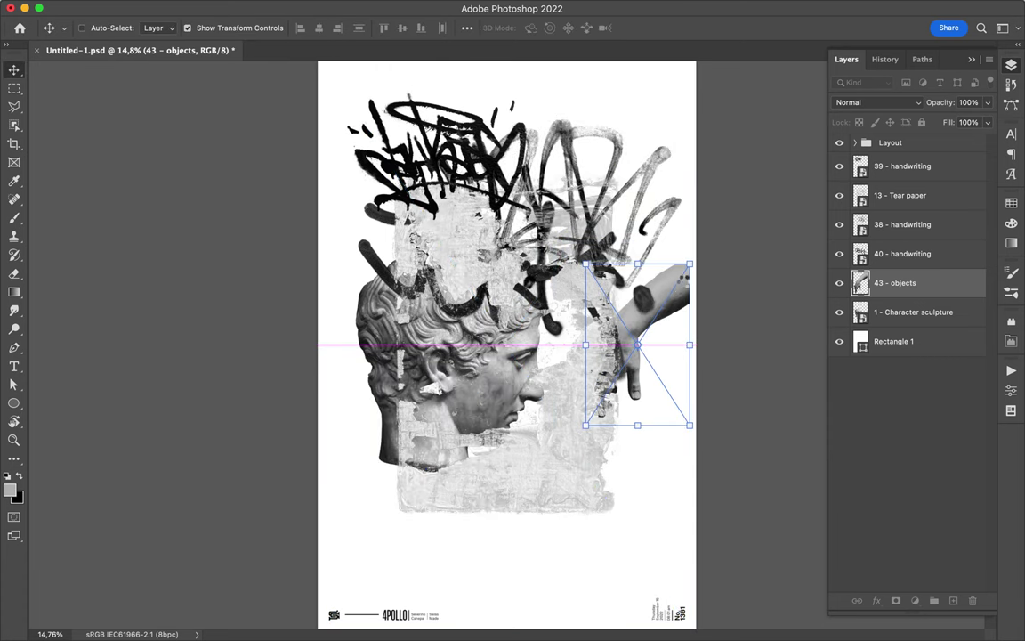
mouse_move(321, 344)
left_mouse_down()
mouse_move(588, 386)
mouse_move(569, 445)
left_mouse_up()
key("Return")
Step: Set the pointing hand below the chin and the reaching hand top right, between graffiti 38 and 40
mouse_move(894, 283)
left_mouse_down()
mouse_move(902, 332)
mouse_move(885, 239)
mouse_move(895, 182)
left_mouse_up()
left_click(774, 17)
left_click_drag(566, 444, 549, 493)
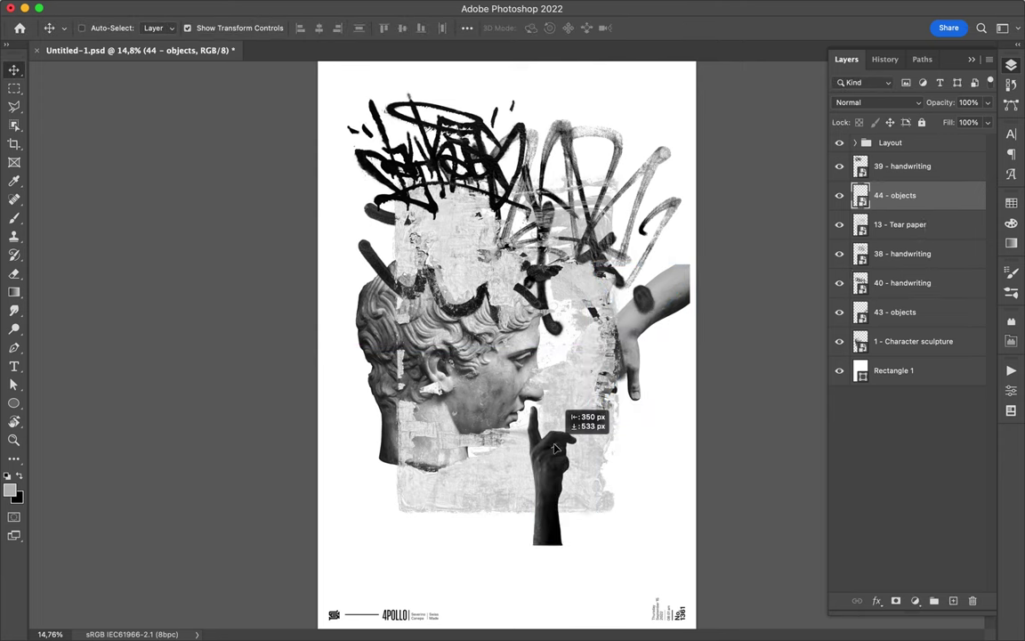
left_click(897, 312)
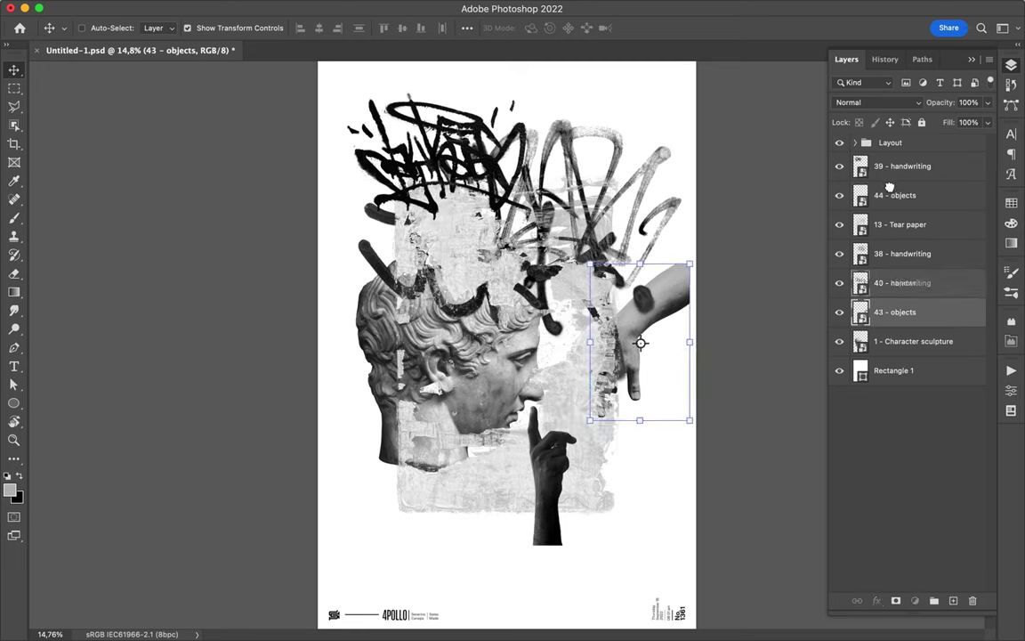
left_click_drag(899, 316, 894, 183)
left_click_drag(707, 271, 645, 126)
mouse_move(894, 195)
left_mouse_down()
mouse_move(918, 238)
mouse_move(924, 294)
left_mouse_up()
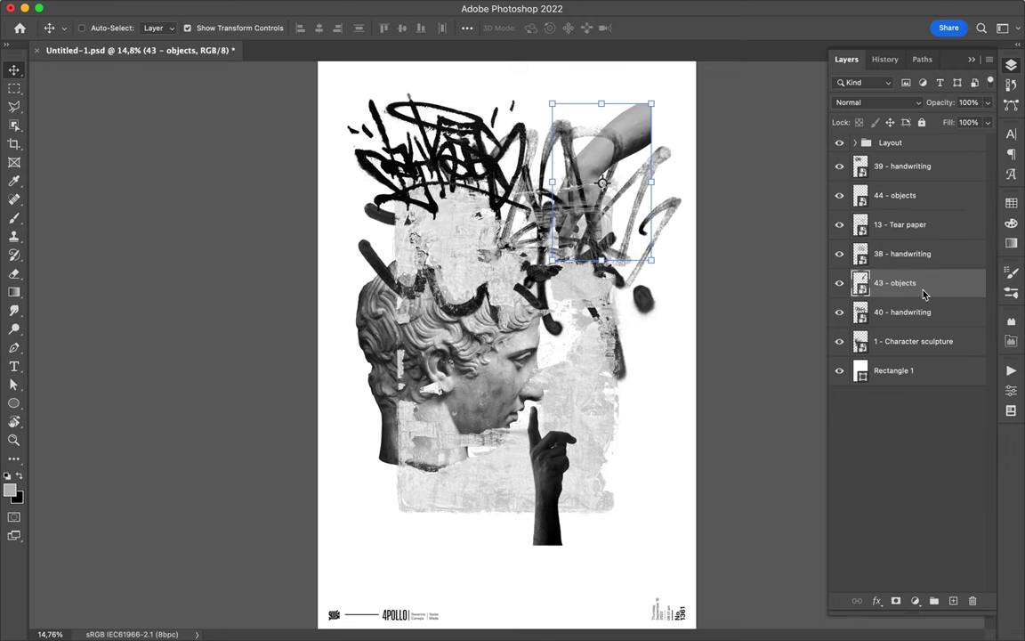
Step: Preview 42 - objects.png and the preceding objects images in Finder
mouse_move(513, 638)
left_click(407, 613)
left_click(713, 236)
key("Up")
key("Up")
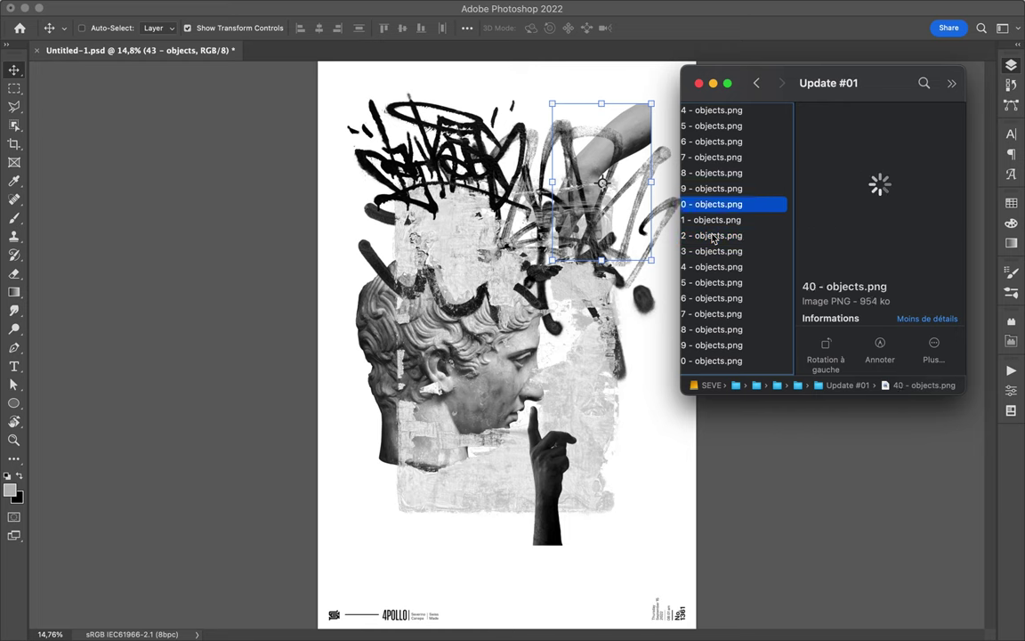
key("Up")
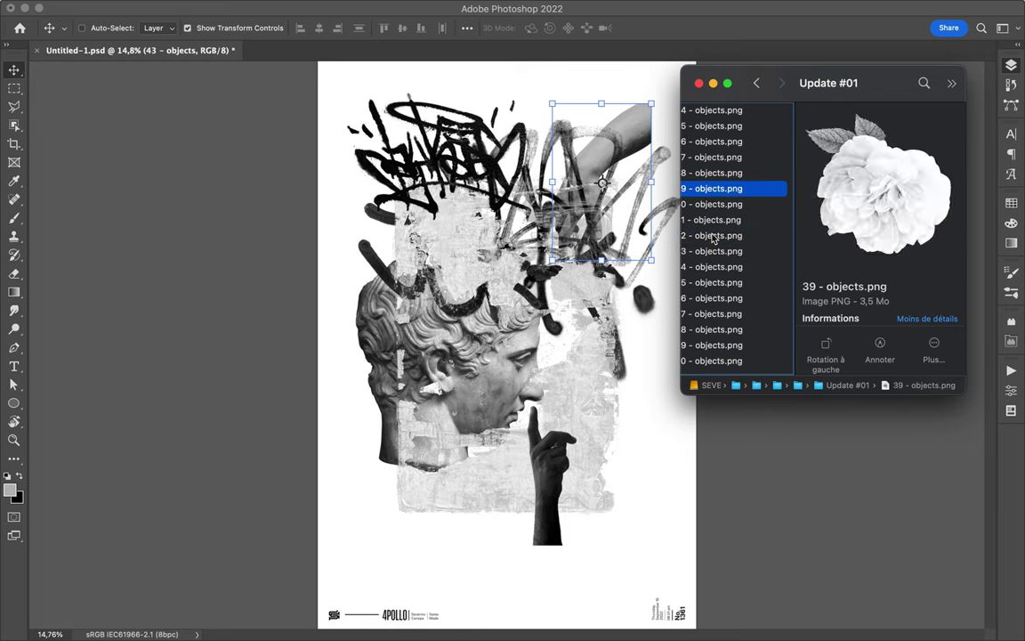
key("Up")
key("Up")
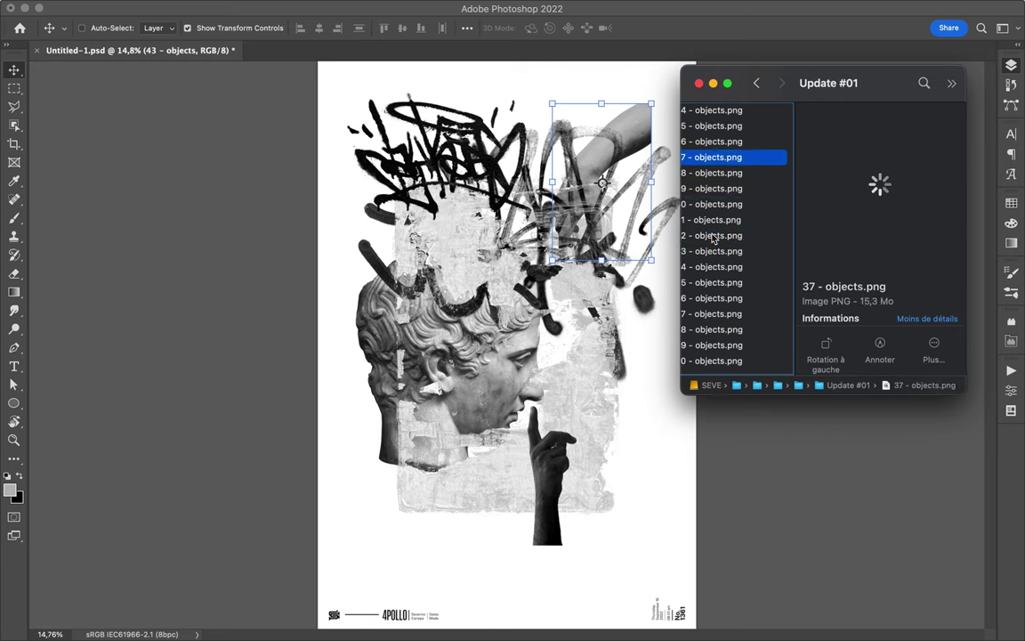
scroll(713, 236, "left", 3)
Step: Preview the 08 - Stickers images and select 8 through 10 - Stickers.png
left_click(746, 238)
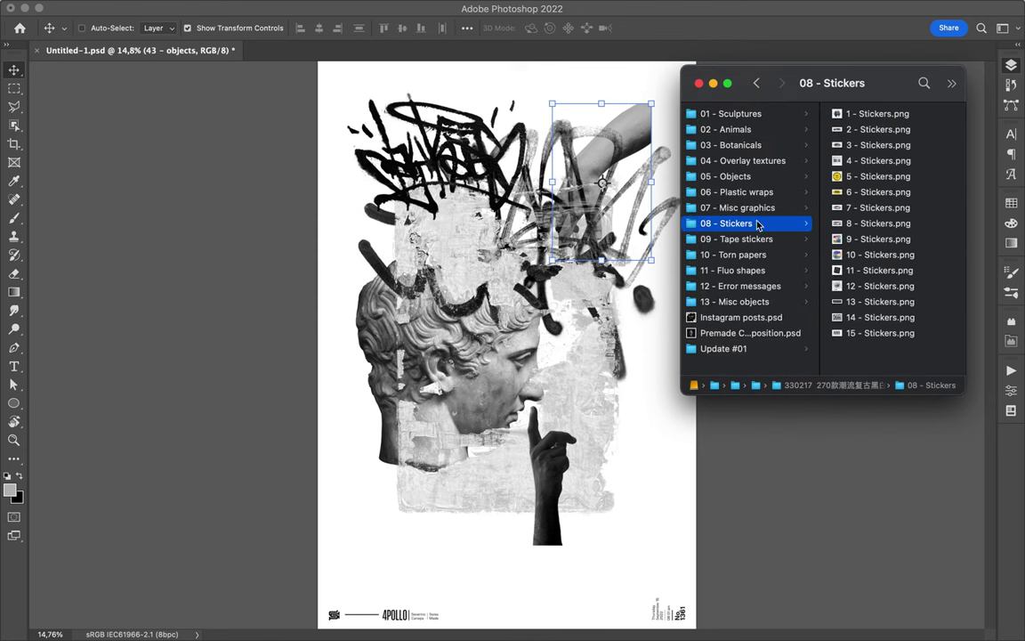
left_click(858, 256)
left_click(739, 286)
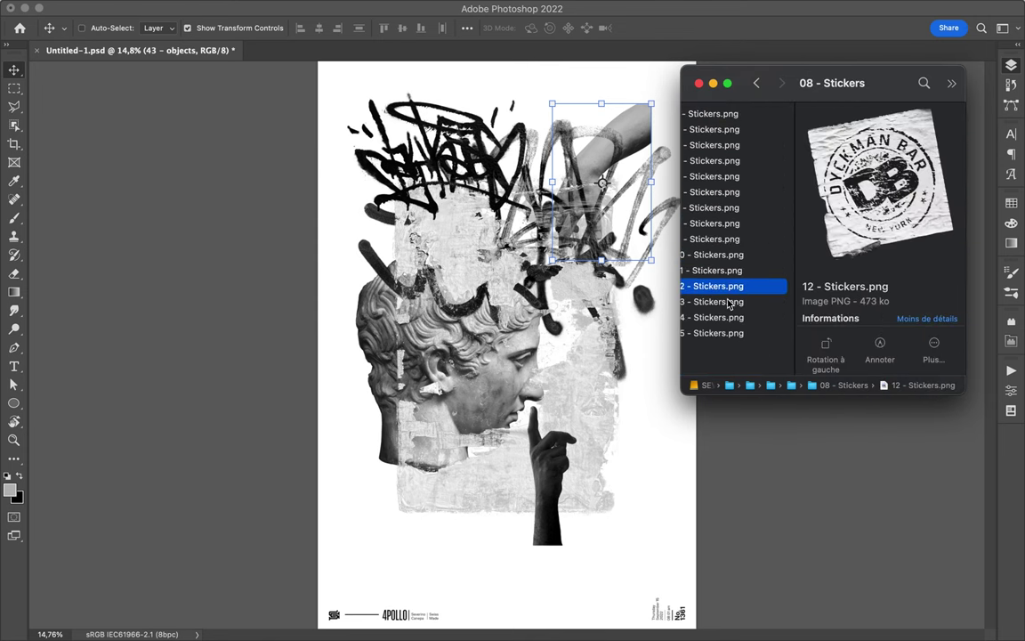
left_click(732, 317)
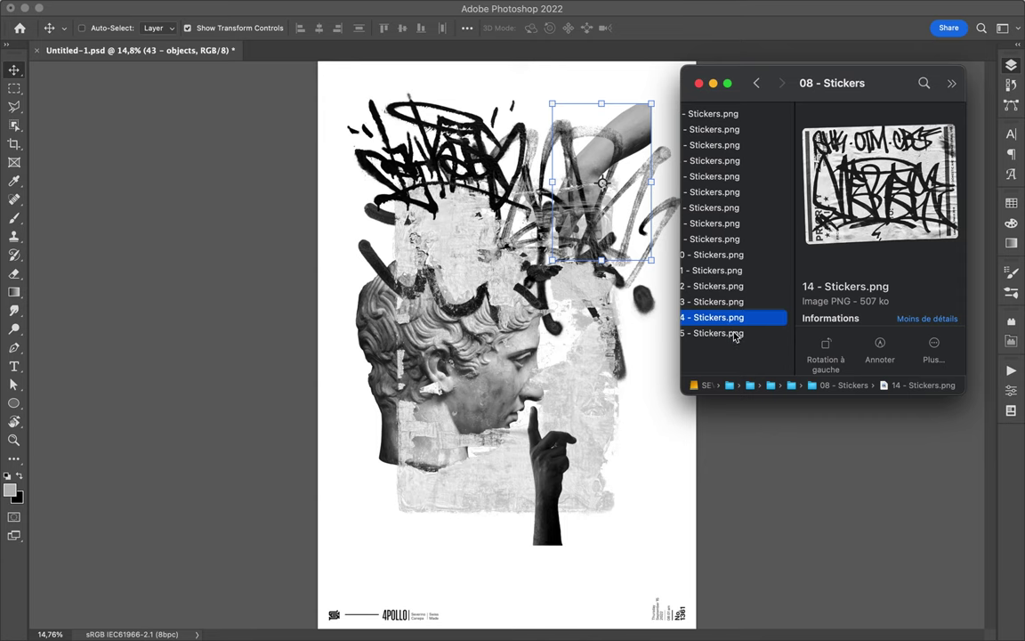
left_click(735, 333)
left_click(739, 224)
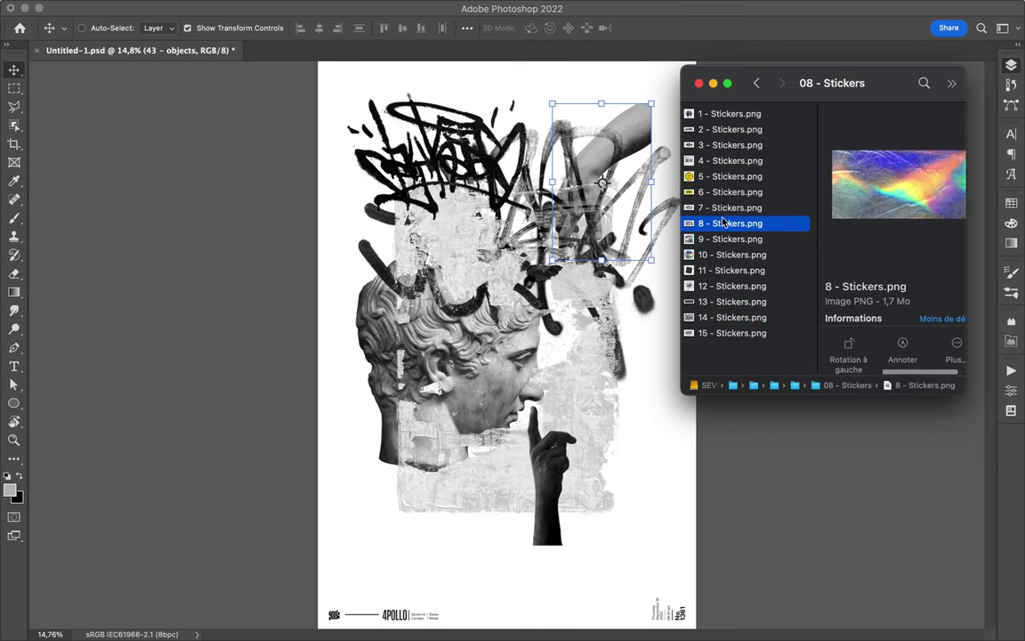
left_click(752, 256, "shift")
Step: Place stickers 8, 9 and 10, spread them over the head, and tuck sticker 9 behind the sculpture
left_click_drag(752, 256, 531, 265)
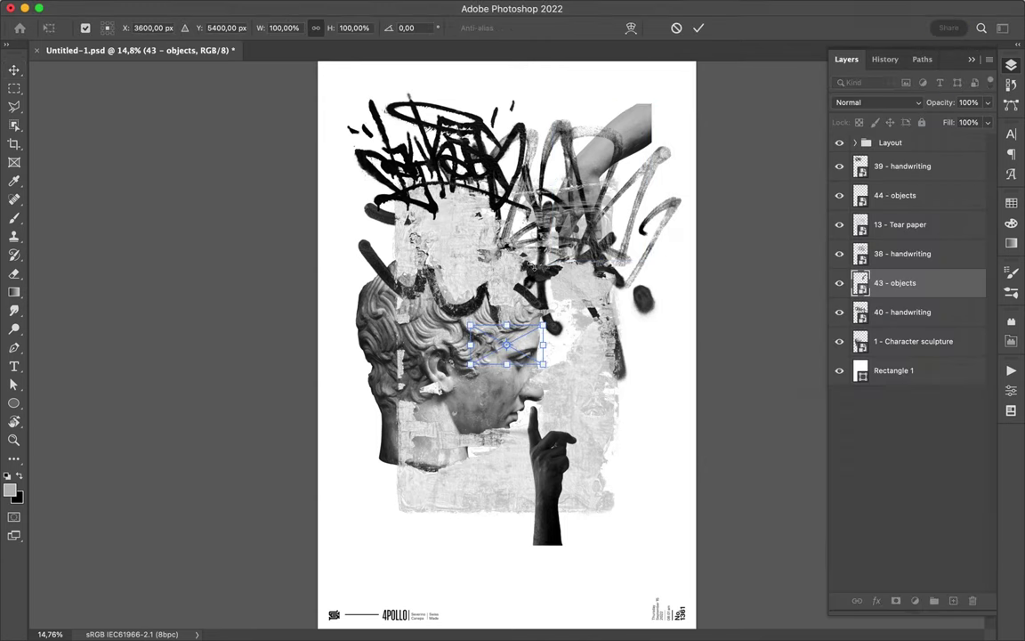
key("Return")
key("Return")
key("Return")
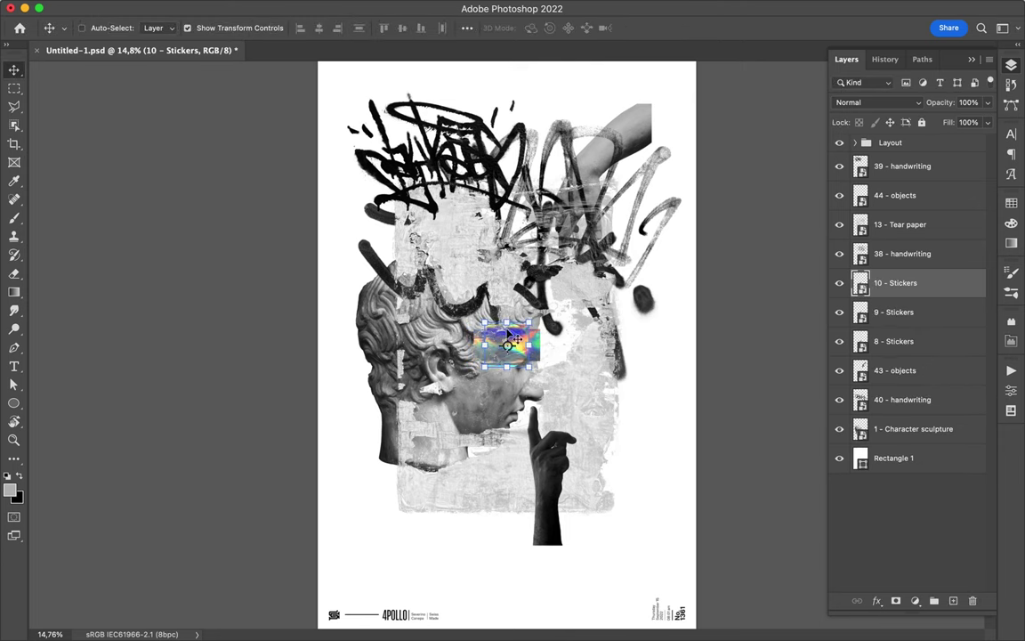
left_click_drag(507, 345, 512, 234)
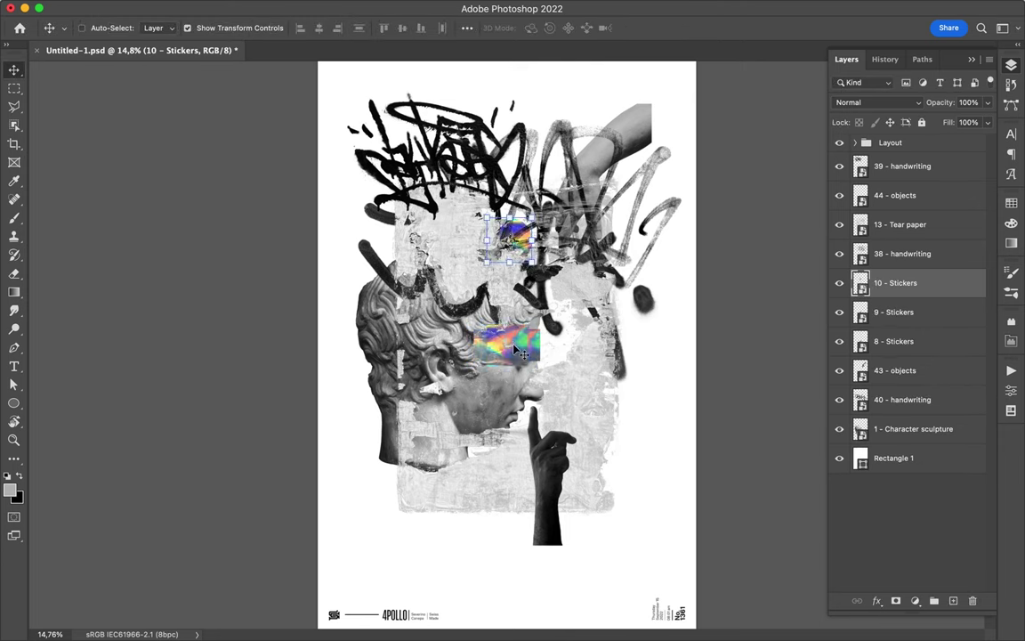
mouse_move(526, 342)
left_mouse_down()
mouse_move(411, 429)
mouse_move(409, 444)
left_mouse_up()
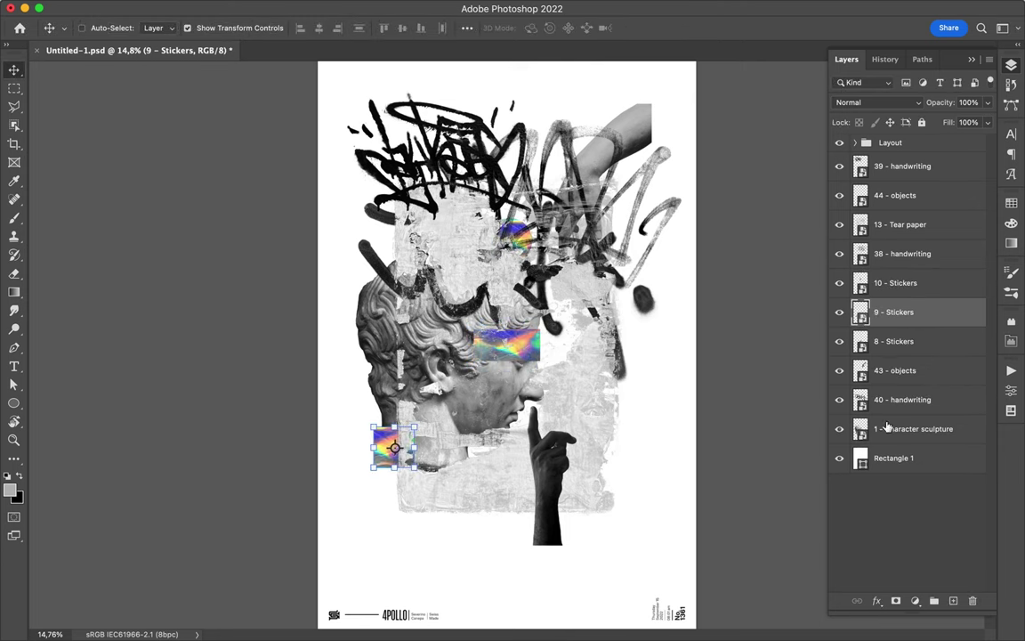
left_click_drag(893, 312, 879, 441)
left_click_drag(525, 349, 550, 357)
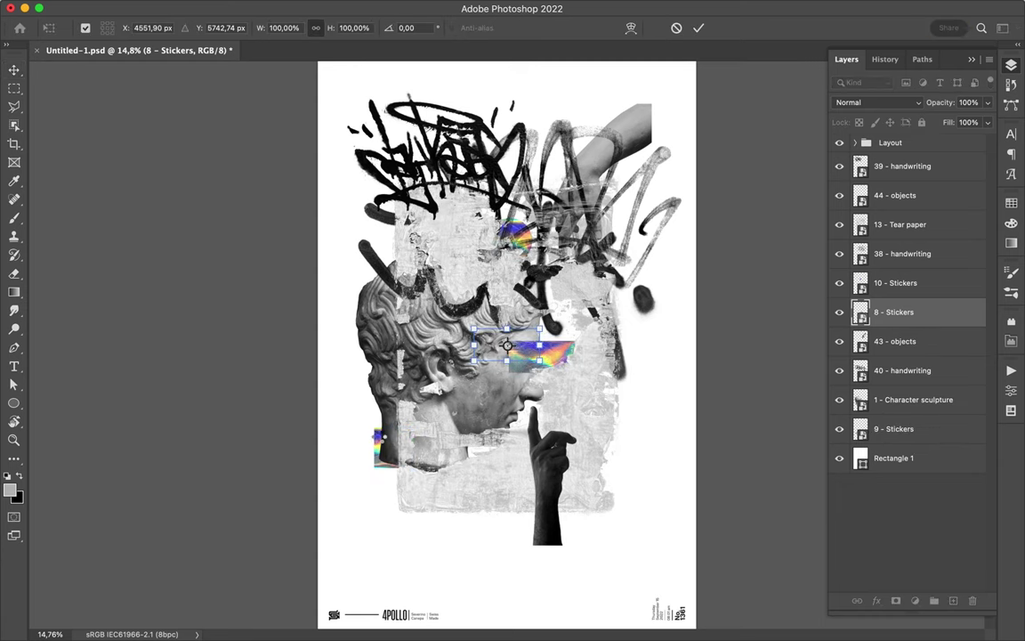
left_click(389, 445)
left_click_drag(385, 454, 378, 464)
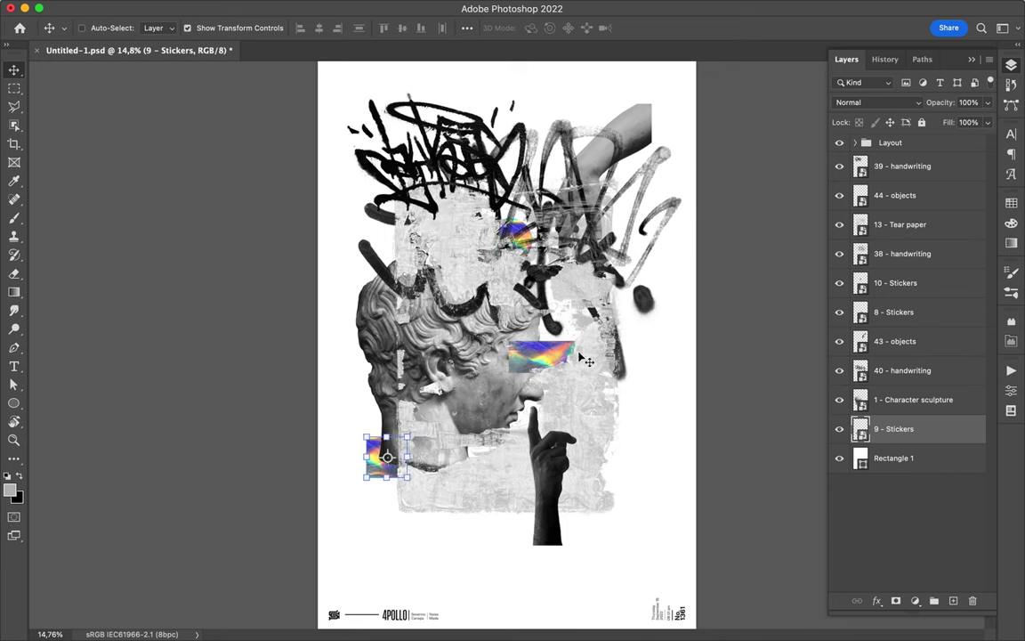
left_click(412, 623)
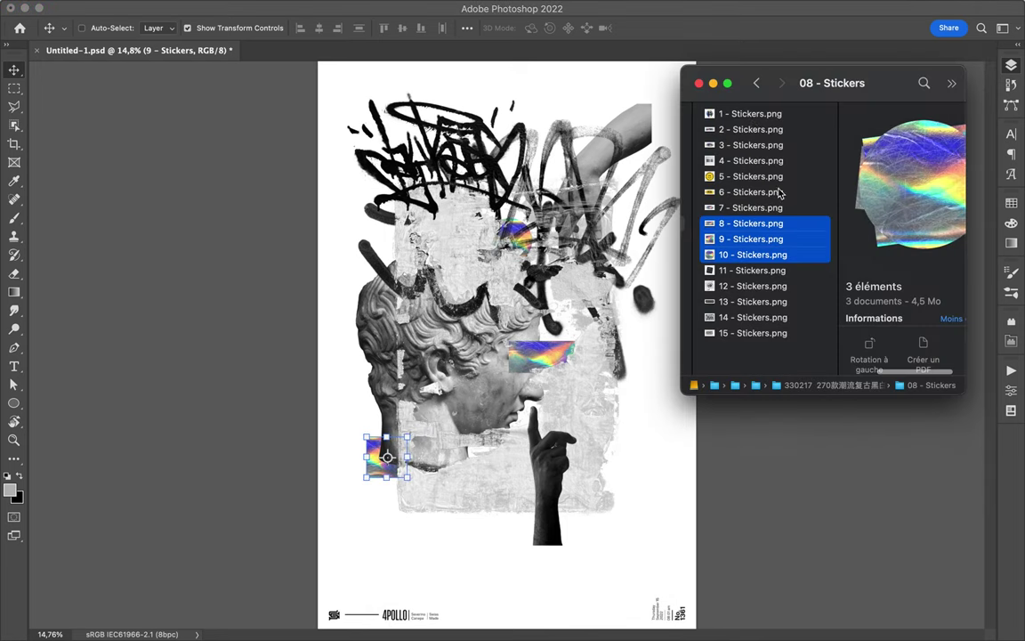
Step: Switch Finder to column view and browse into the 1 Collage > Paper texture packs
left_click(750, 129)
key("super+3")
left_click(810, 302)
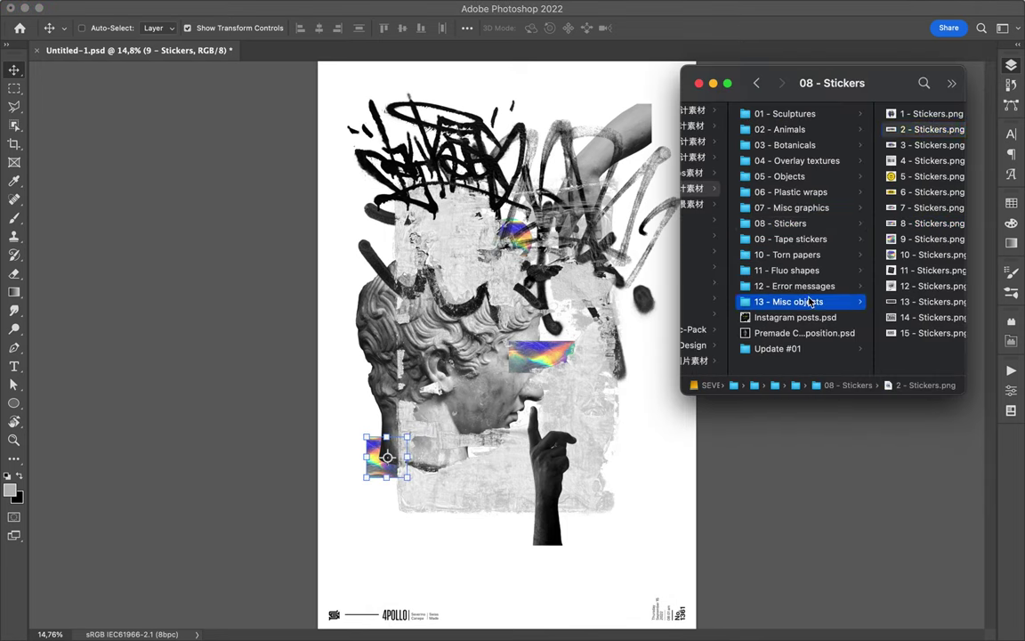
left_click(773, 177)
scroll(836, 178, "left", 2)
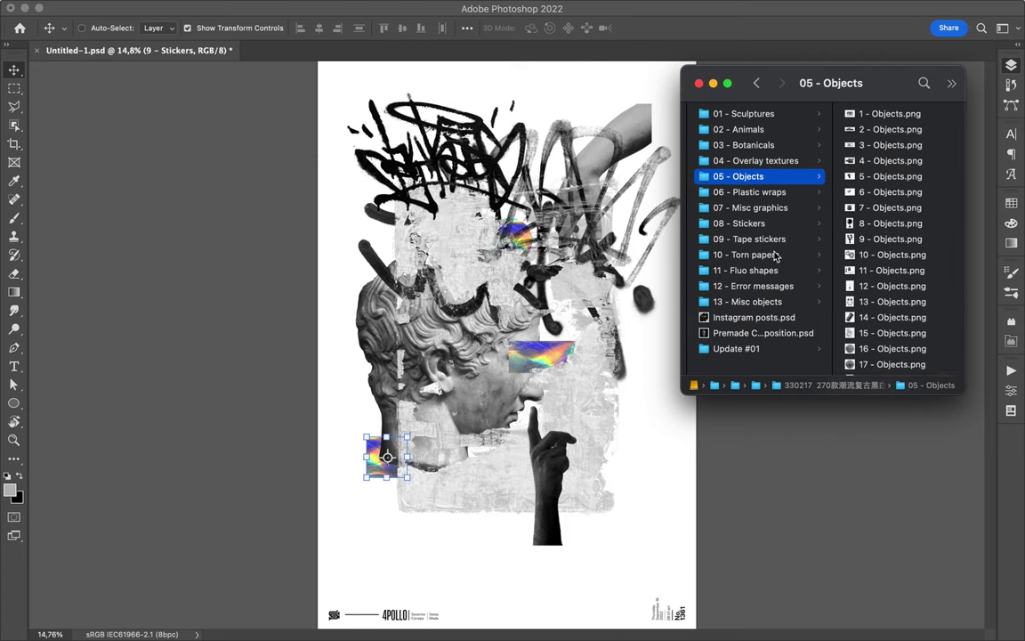
scroll(774, 256, "left", 5)
scroll(757, 213, "left", 5)
left_click(734, 161)
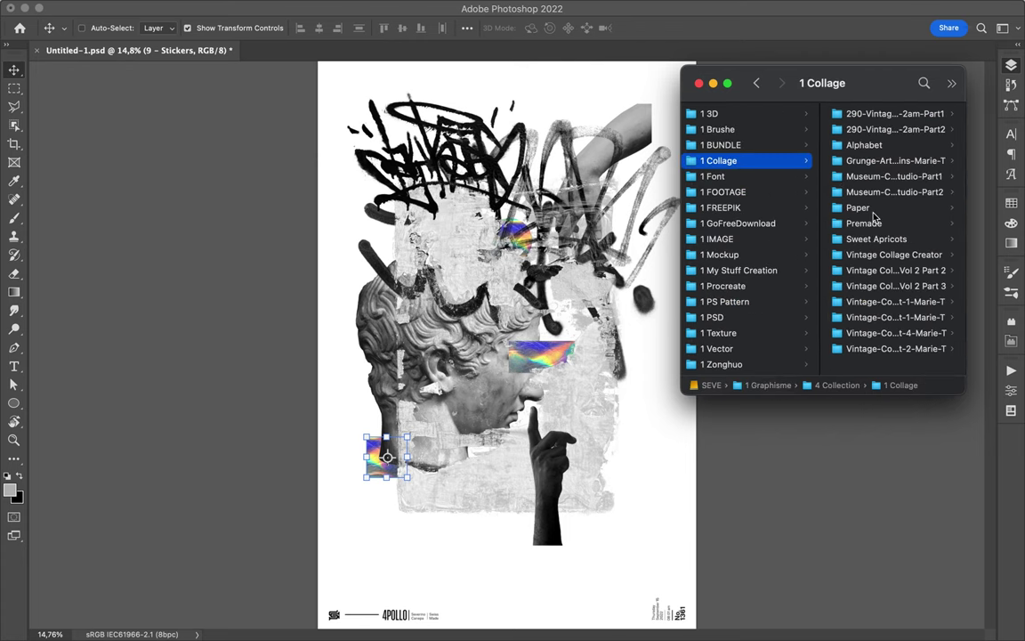
left_click(870, 210)
left_click(881, 239)
left_click(752, 207)
left_click(787, 224)
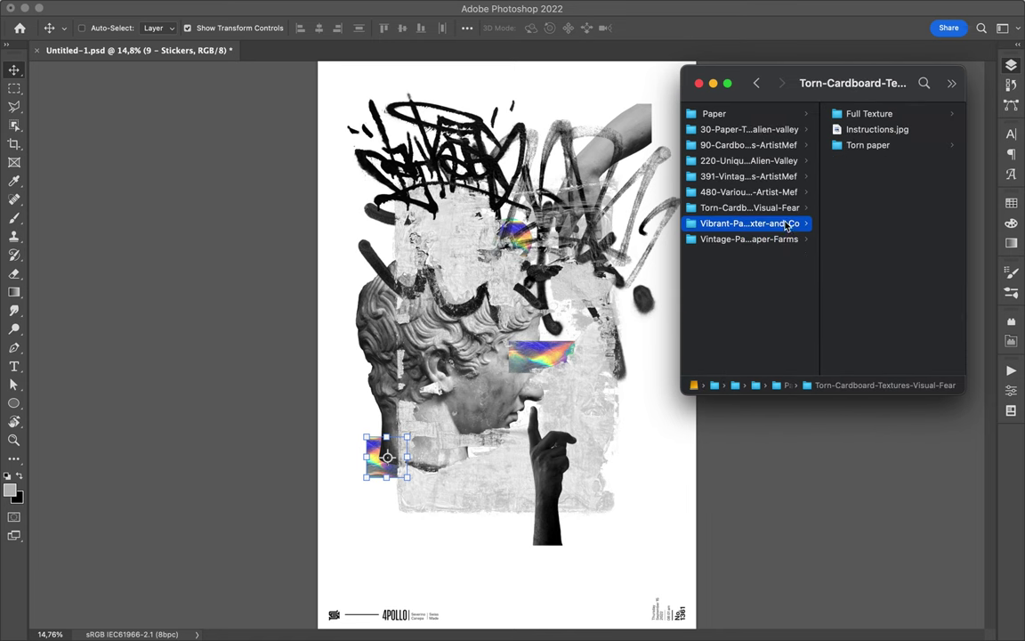
Step: Open Torn-Cardboard-Textures > Torn paper and drag 1.png onto the poster
left_click(810, 144)
key("Down")
key("Down")
key("Down")
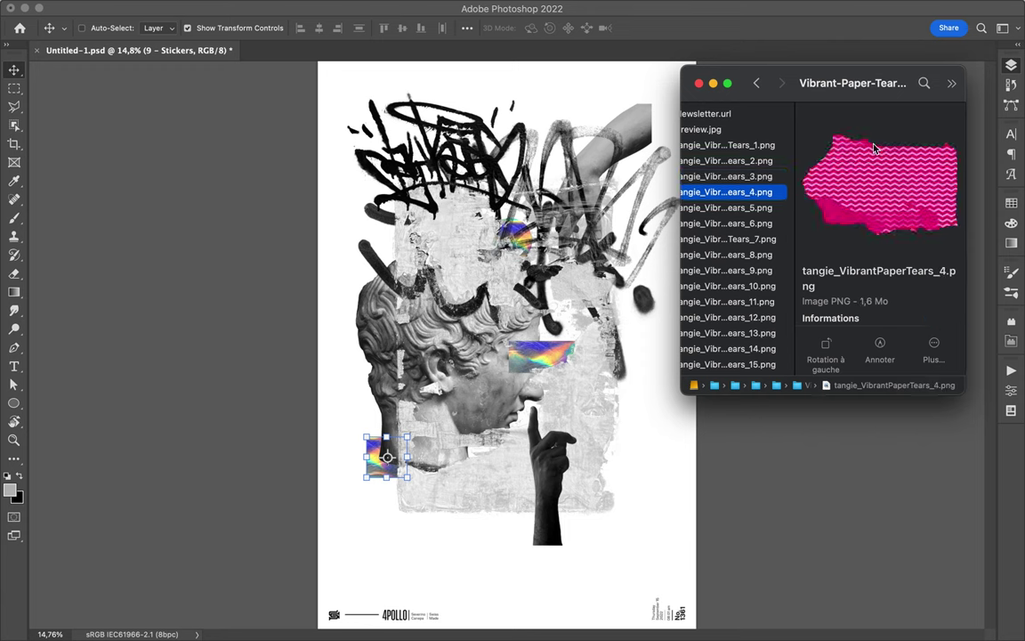
key("Left")
key("Up")
key("Right")
key("Down")
key("Down")
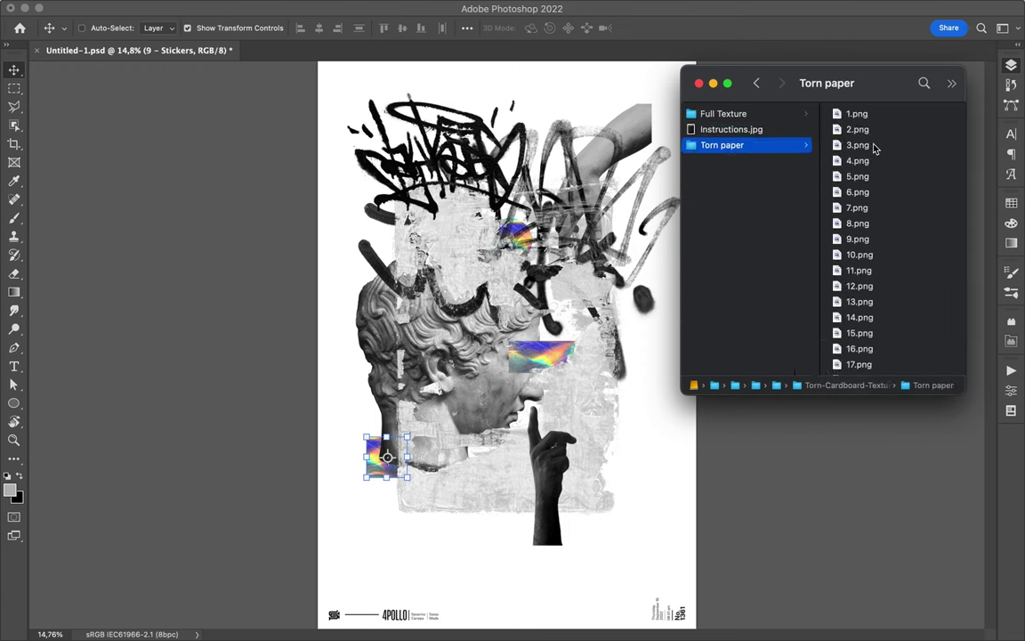
key("Right")
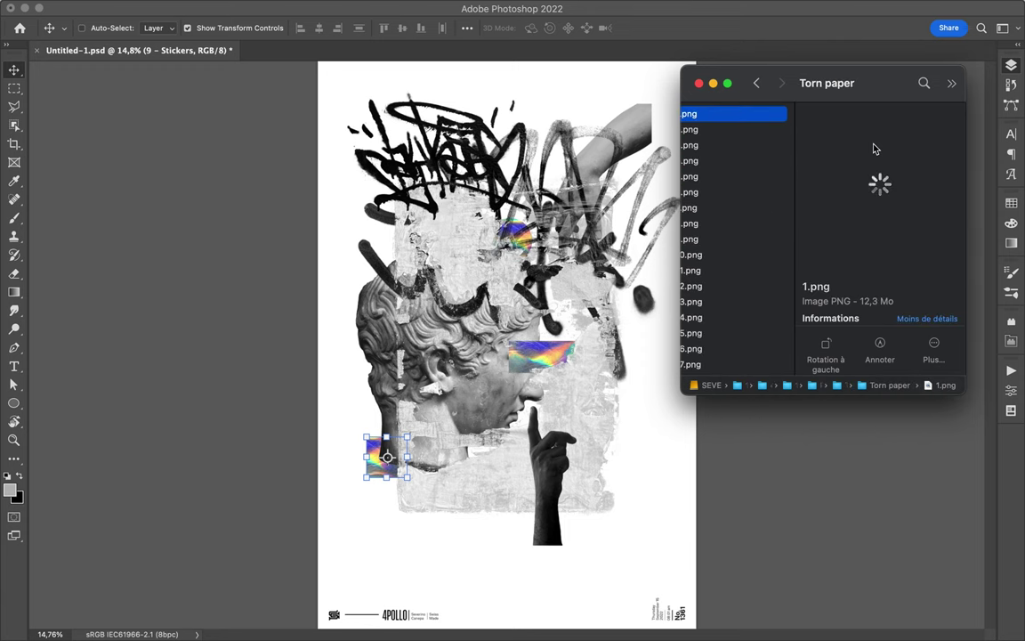
key("Down")
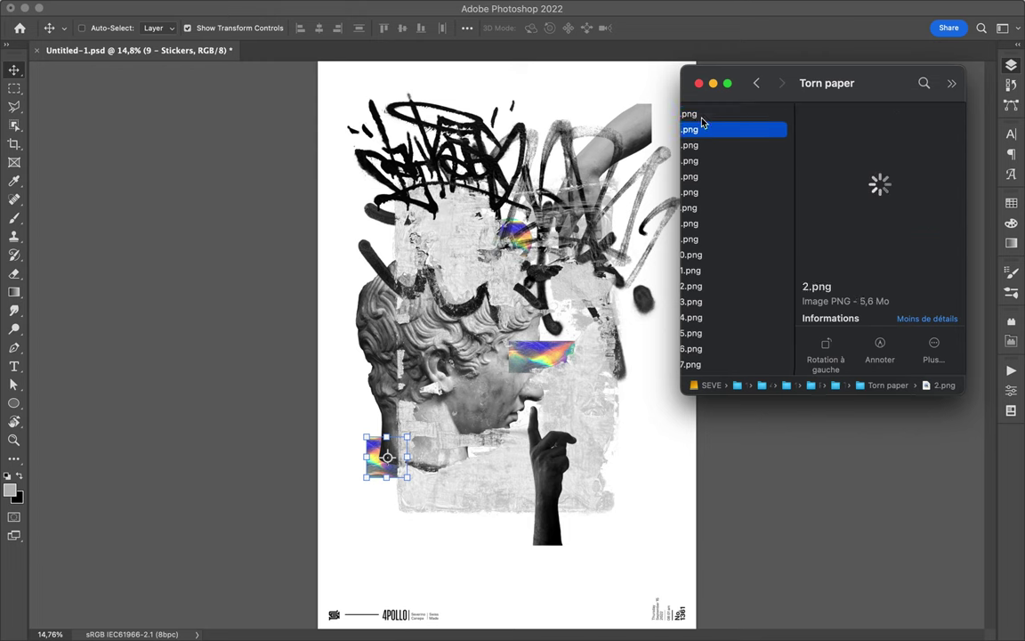
left_click_drag(694, 114, 454, 347)
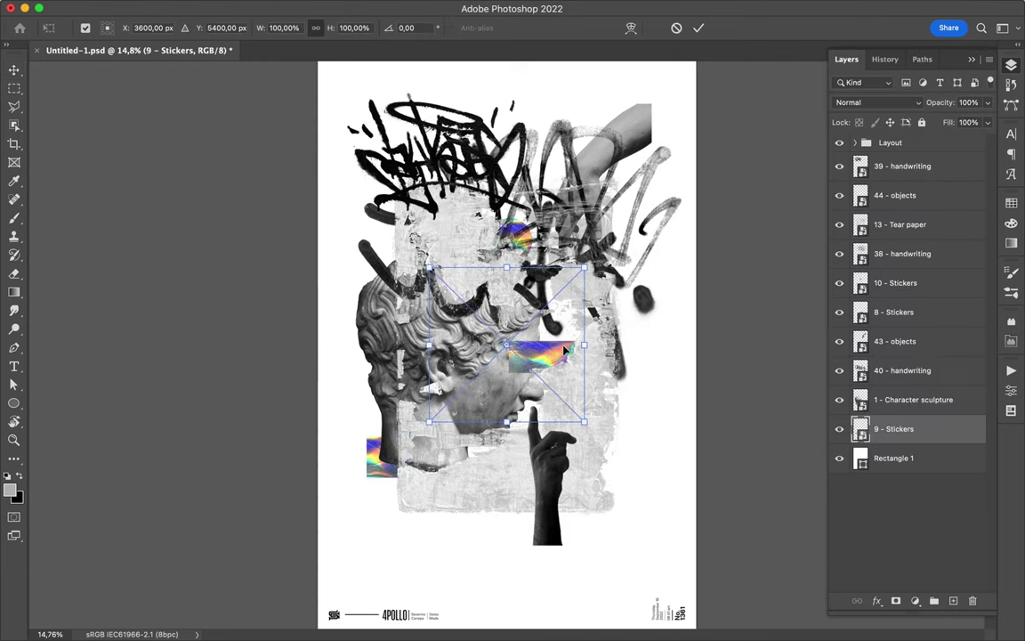
Step: Move layer 1 above 44 - objects and grey it with a clipped Hue/Saturation layer at Saturation -100
key("Return")
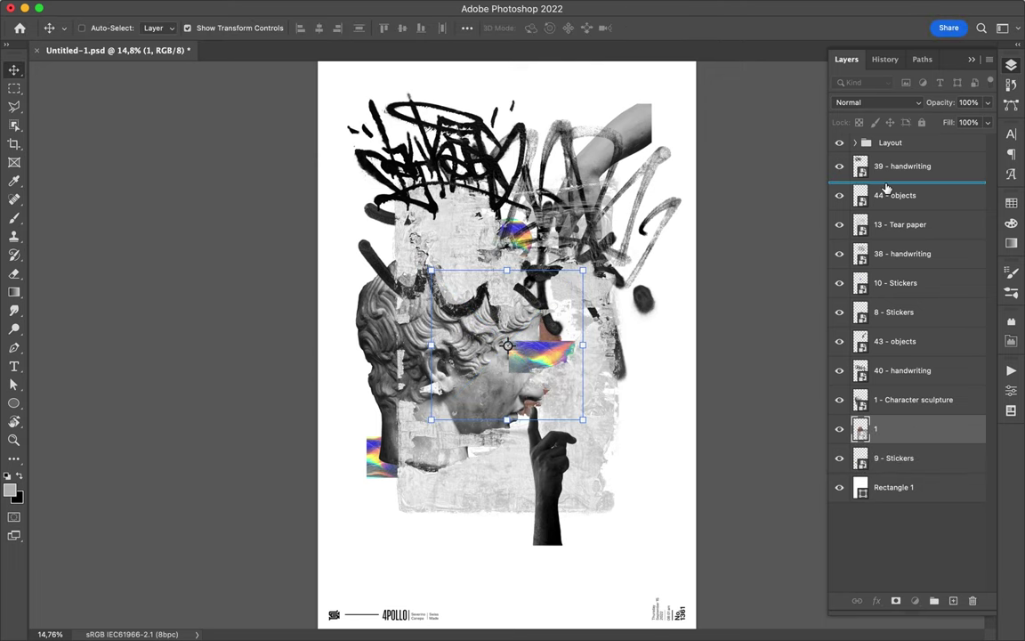
left_click_drag(886, 186, 886, 188)
left_click(914, 600)
left_click(946, 442)
left_click(788, 479)
left_click_drag(882, 508, 912, 509)
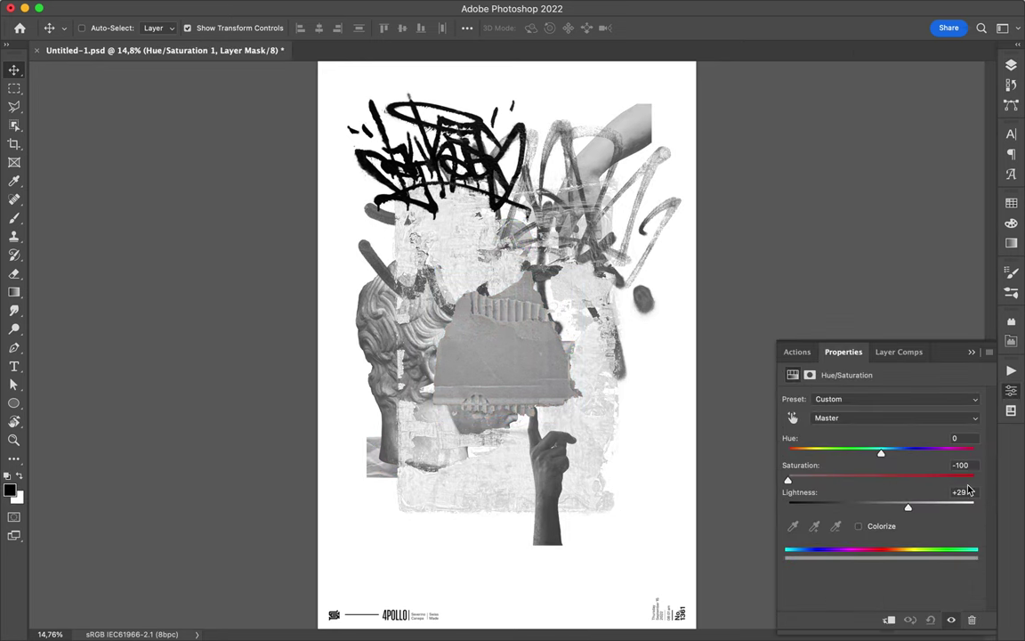
type("0")
key("Return")
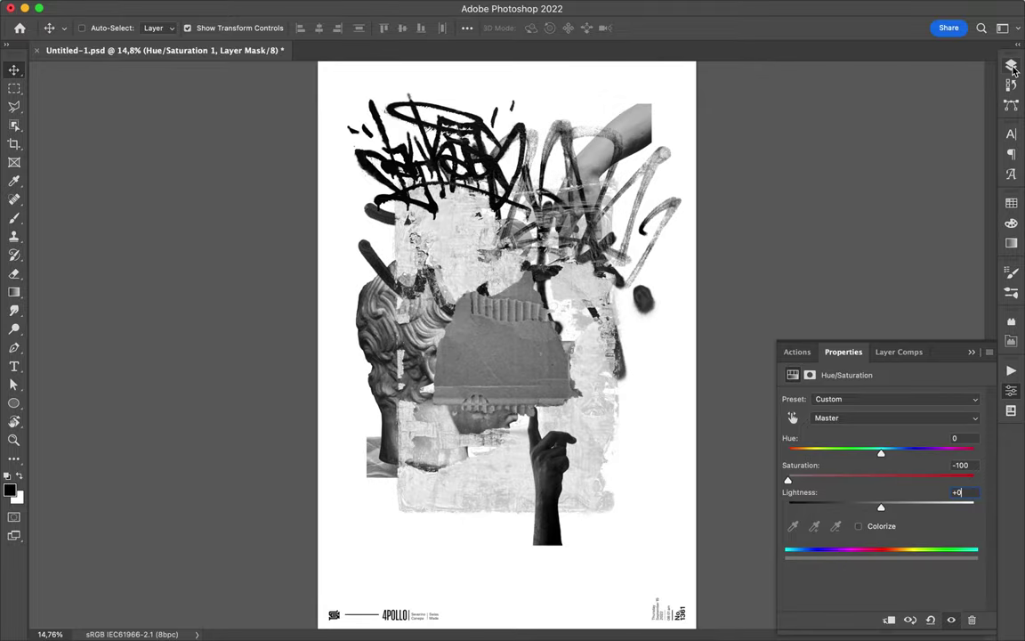
left_click(1011, 67)
left_click(932, 209, "alt")
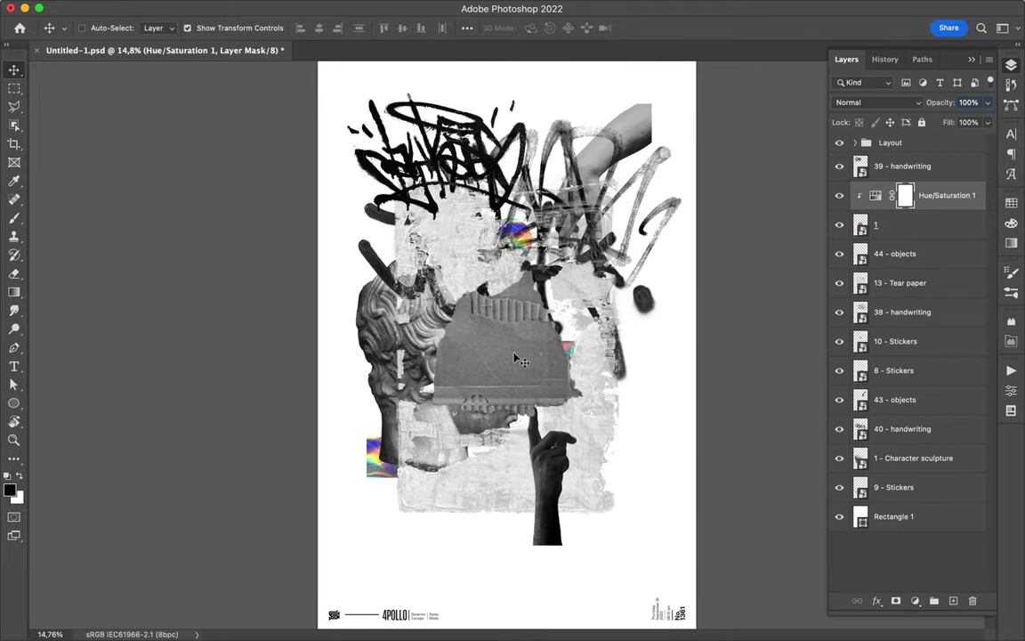
Step: Scale the grey scrap to about 48%, set it low on the face, and move it below 38 - handwriting
left_click(926, 224)
mouse_move(533, 372)
left_mouse_down()
mouse_move(499, 523)
mouse_move(521, 525)
left_mouse_up()
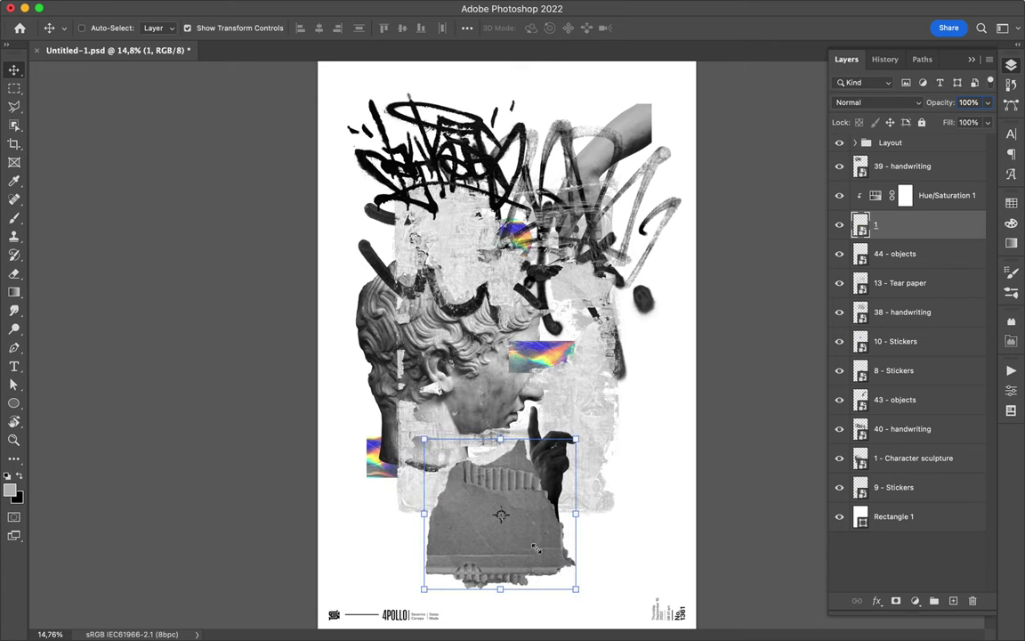
left_click_drag(576, 588, 496, 512)
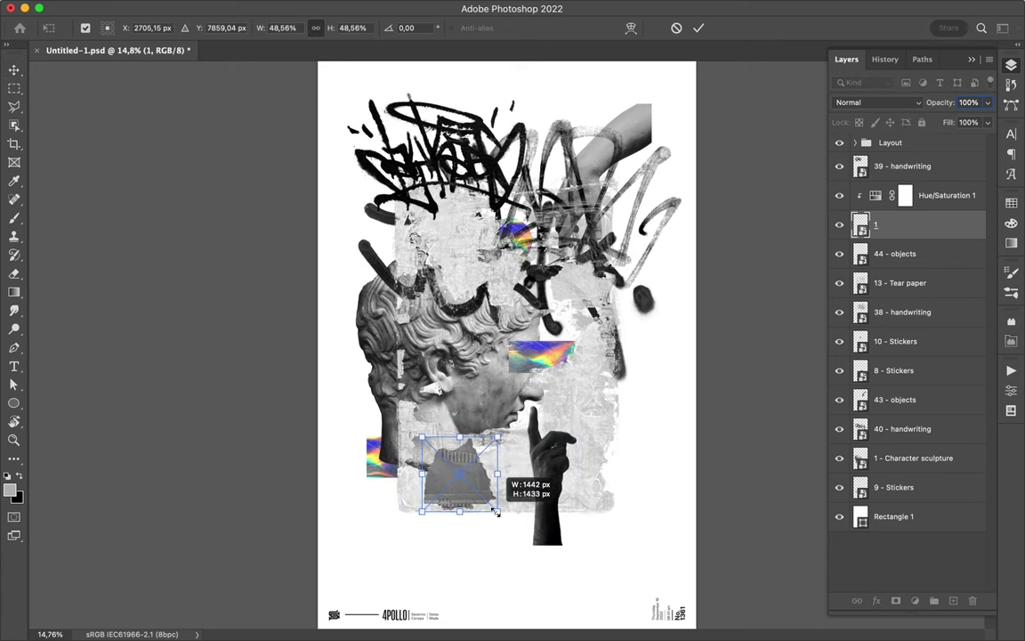
key("Return")
left_click_drag(485, 505, 478, 490)
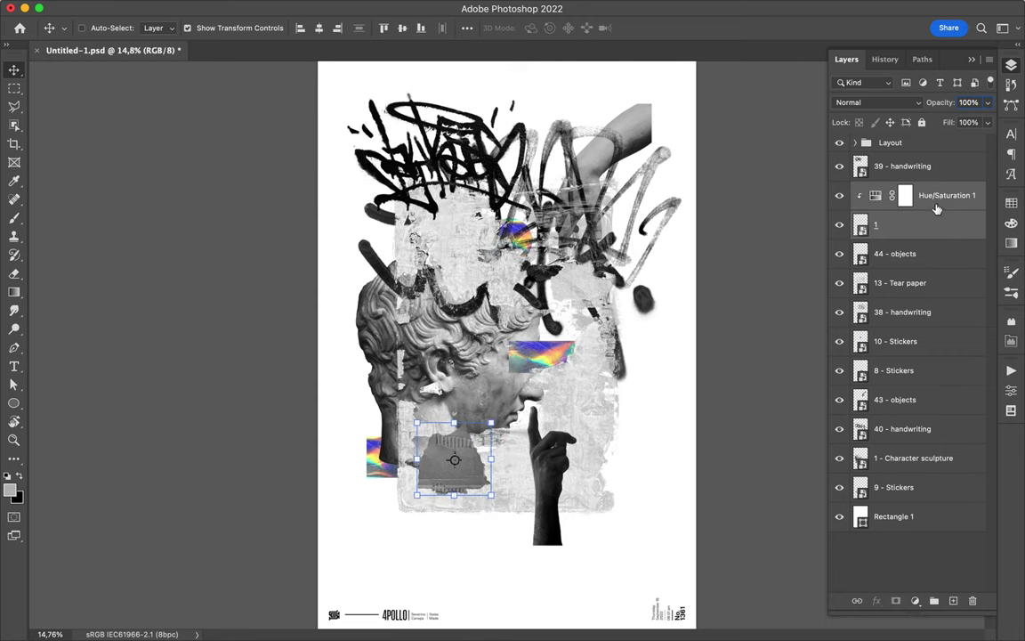
left_click_drag(936, 202, 899, 271)
left_click_drag(448, 447, 451, 421)
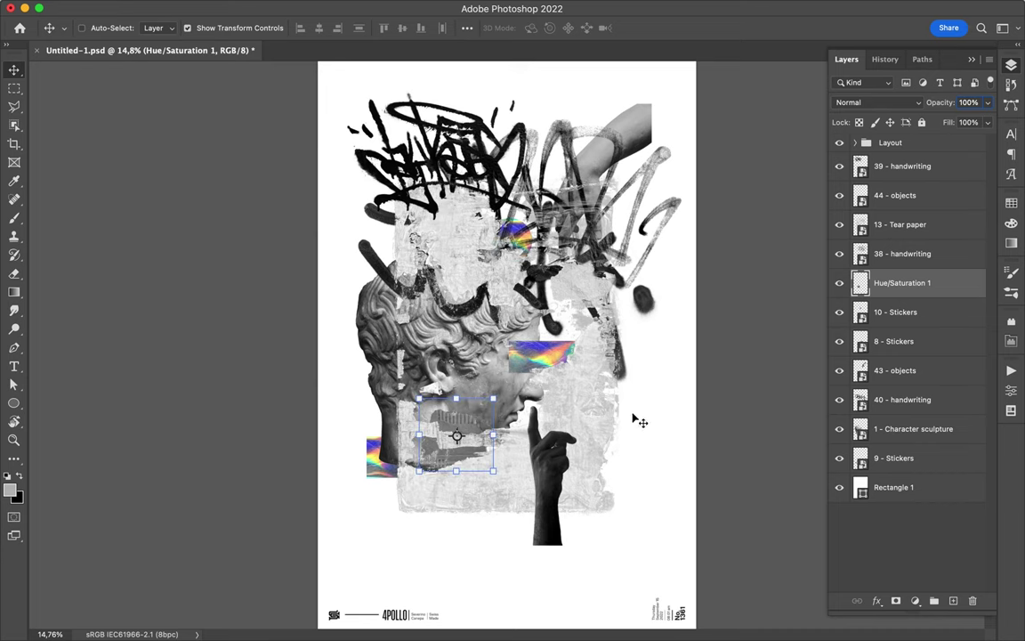